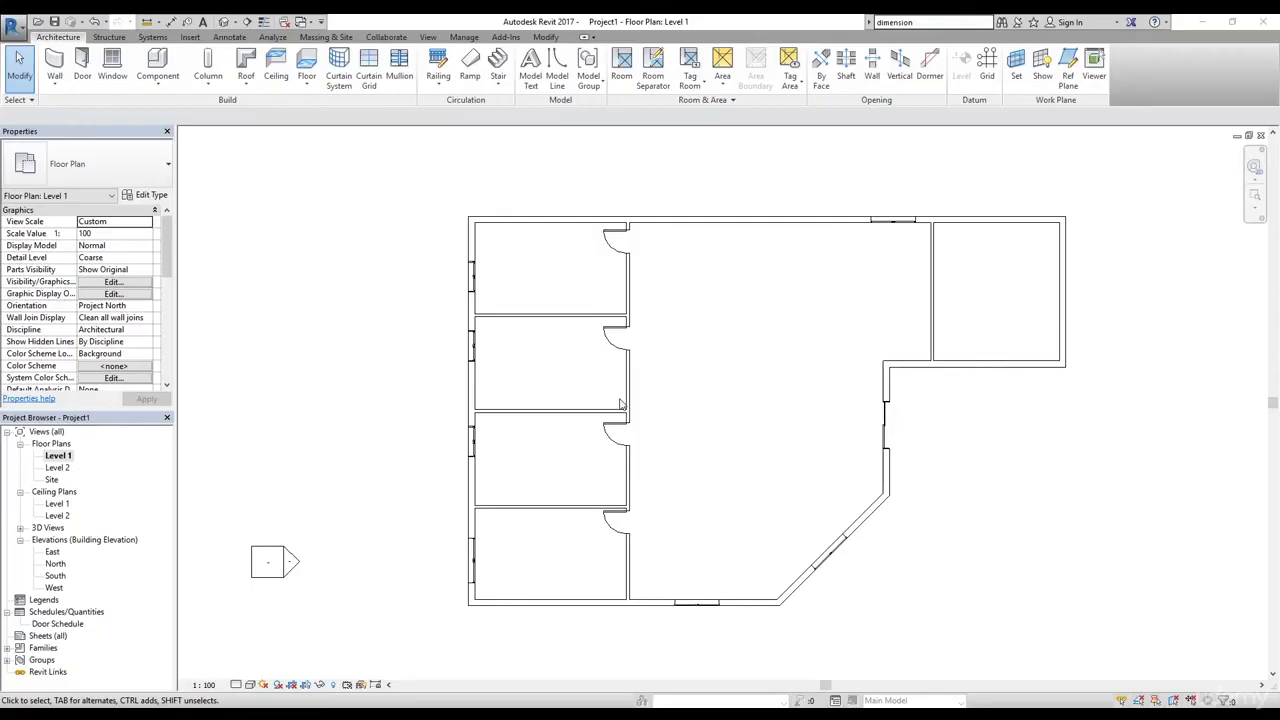
# Clear a trial door selection and zoom in on the lower-left room of the Level 1 plan.
pyautogui.click(676, 389)
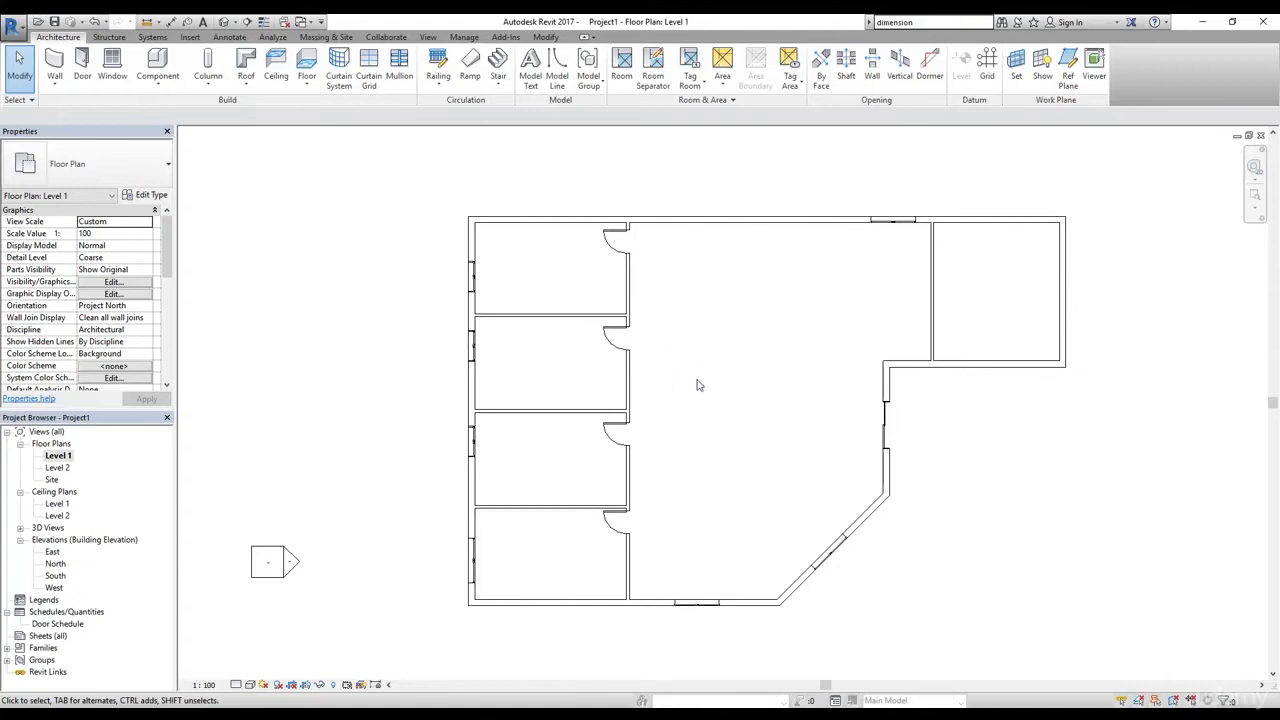
pyautogui.click(698, 385)
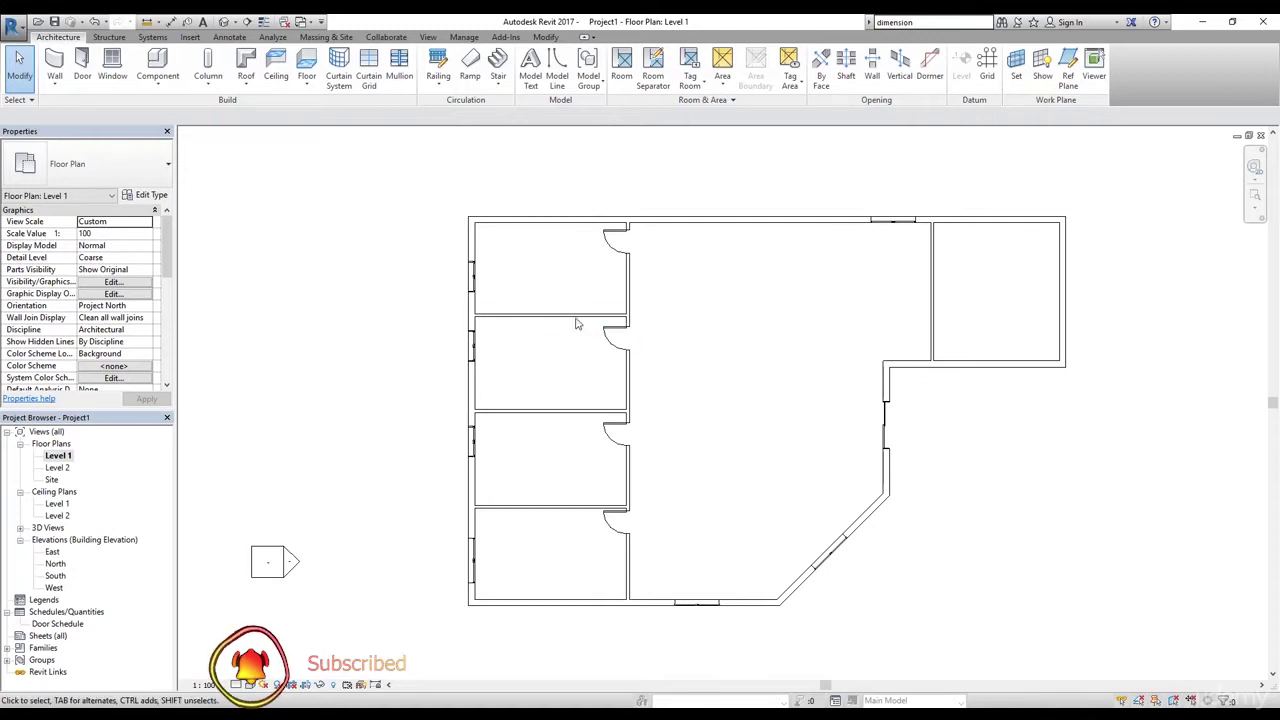
pyautogui.moveTo(564, 280); pyautogui.dragTo(672, 362)
pyautogui.click(712, 375)
pyautogui.scroll(5, 527, 597)
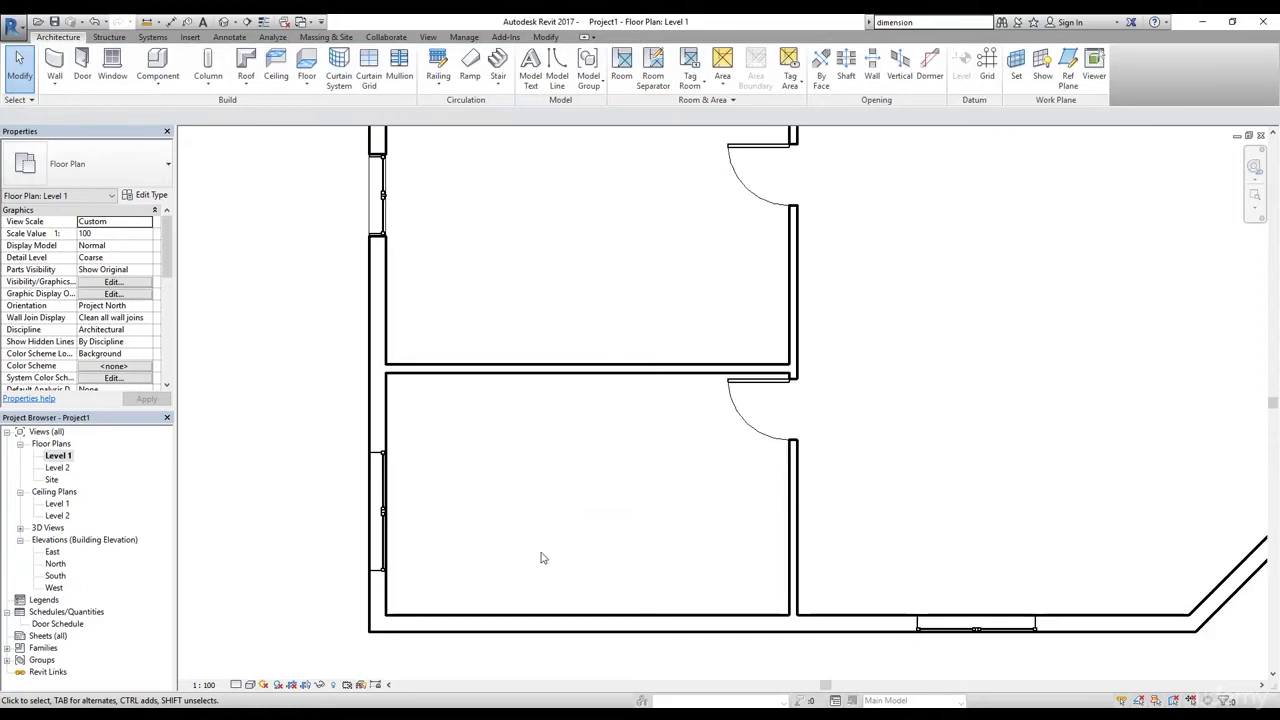
# Select the casement window and move its lower dimension reference to the inner wall face.
pyautogui.click(379, 510)
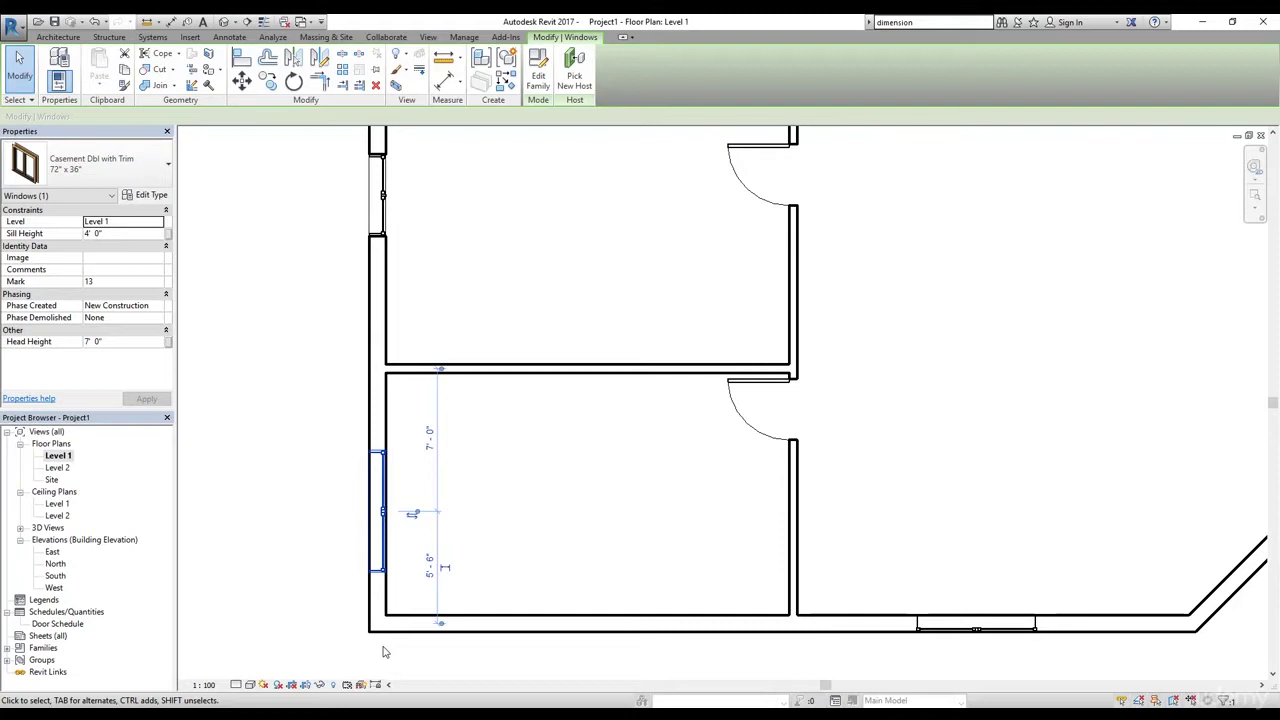
pyautogui.click(278, 503)
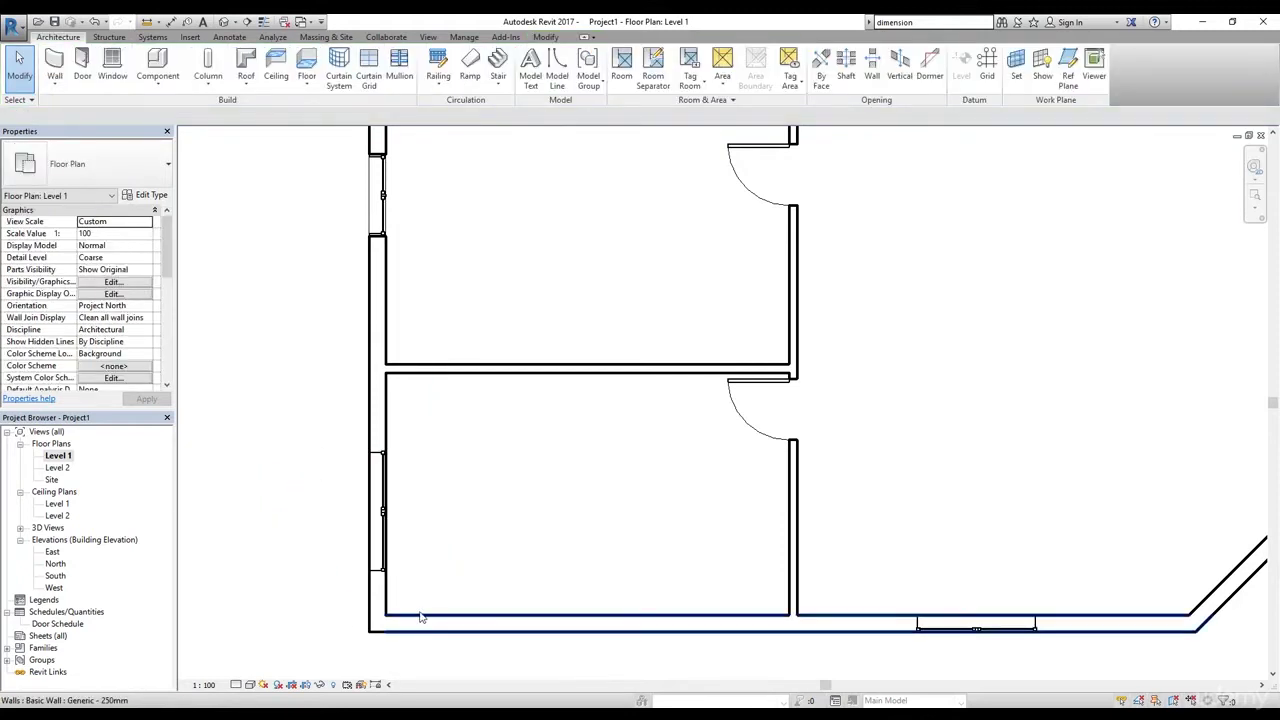
pyautogui.click(382, 517)
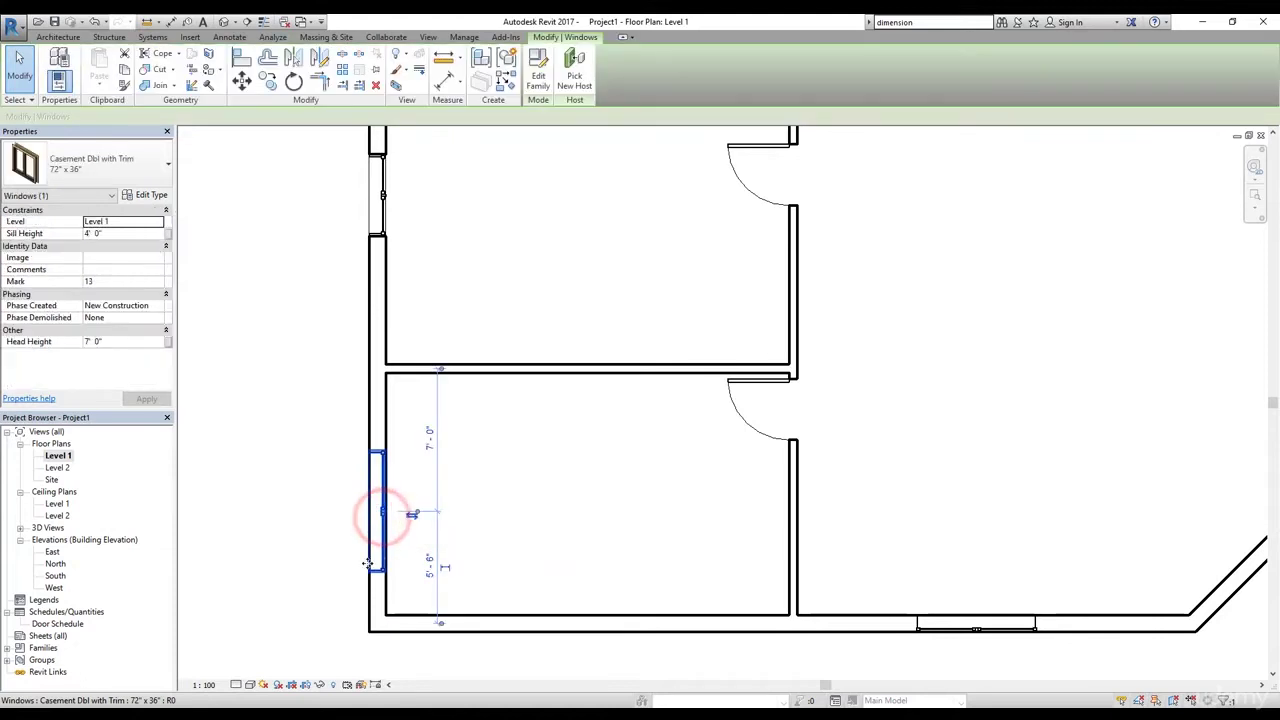
pyautogui.click(441, 625)
pyautogui.scroll(3, 440, 620)
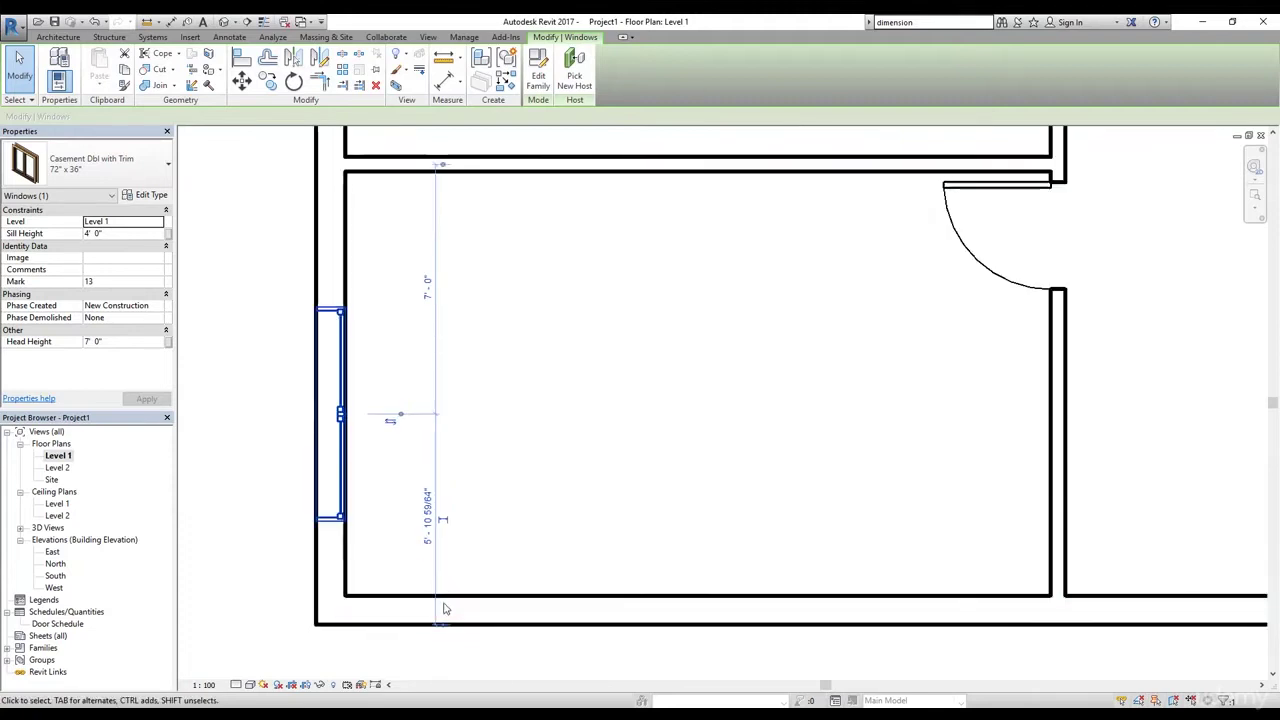
pyautogui.click(443, 624)
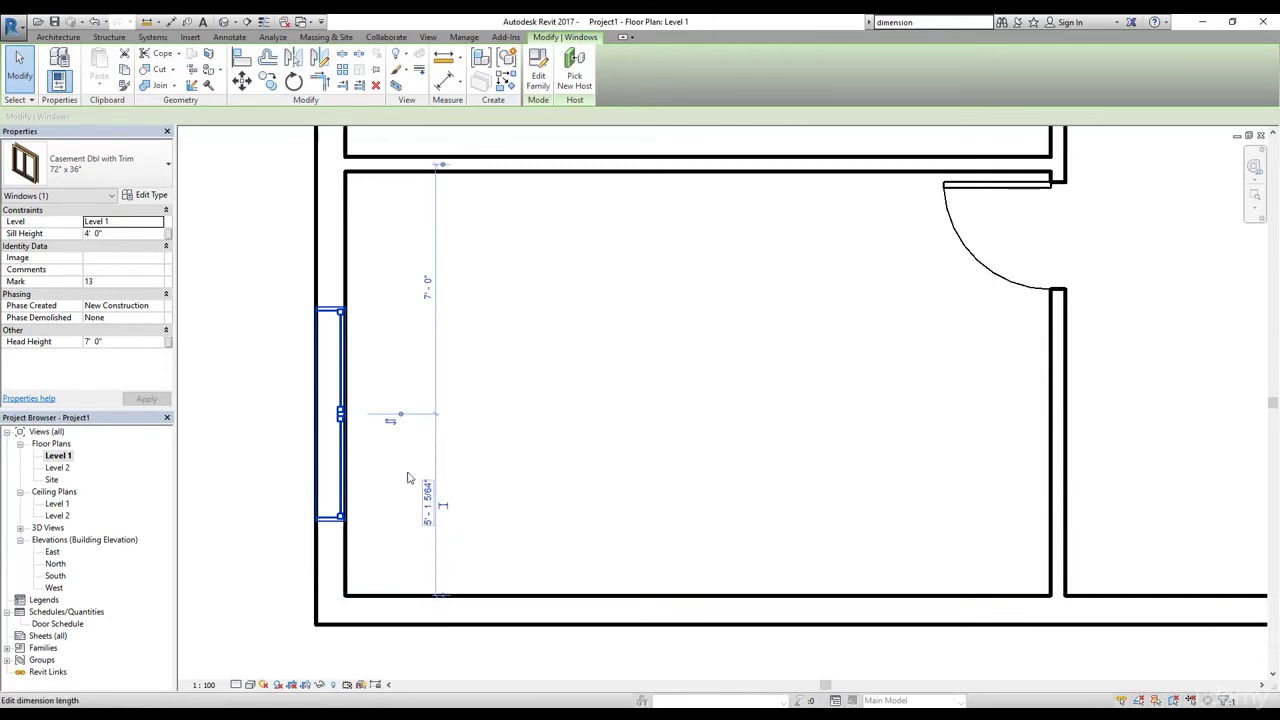
# Reference the window's top edge and start editing the 3' 9 1/4" distance above it.
pyautogui.click(400, 416)
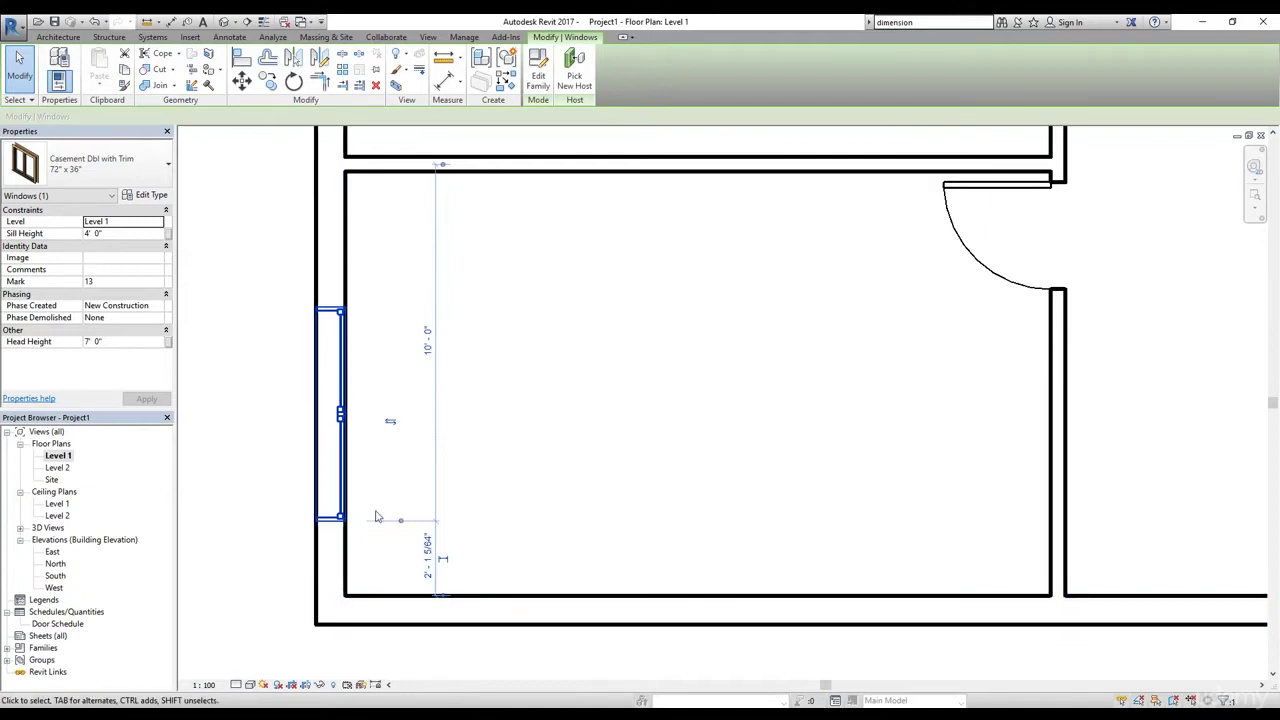
pyautogui.moveTo(401, 522); pyautogui.dragTo(401, 298)
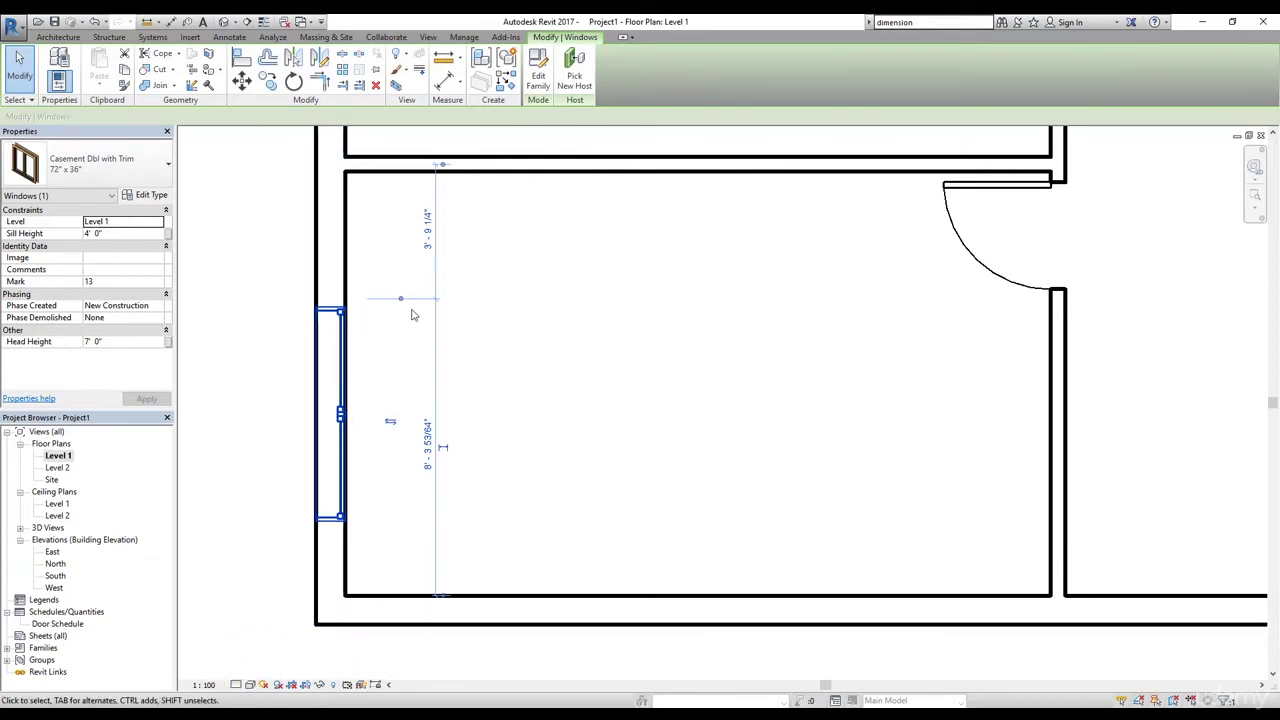
pyautogui.moveTo(431, 250); pyautogui.dragTo(472, 298, button='middle')
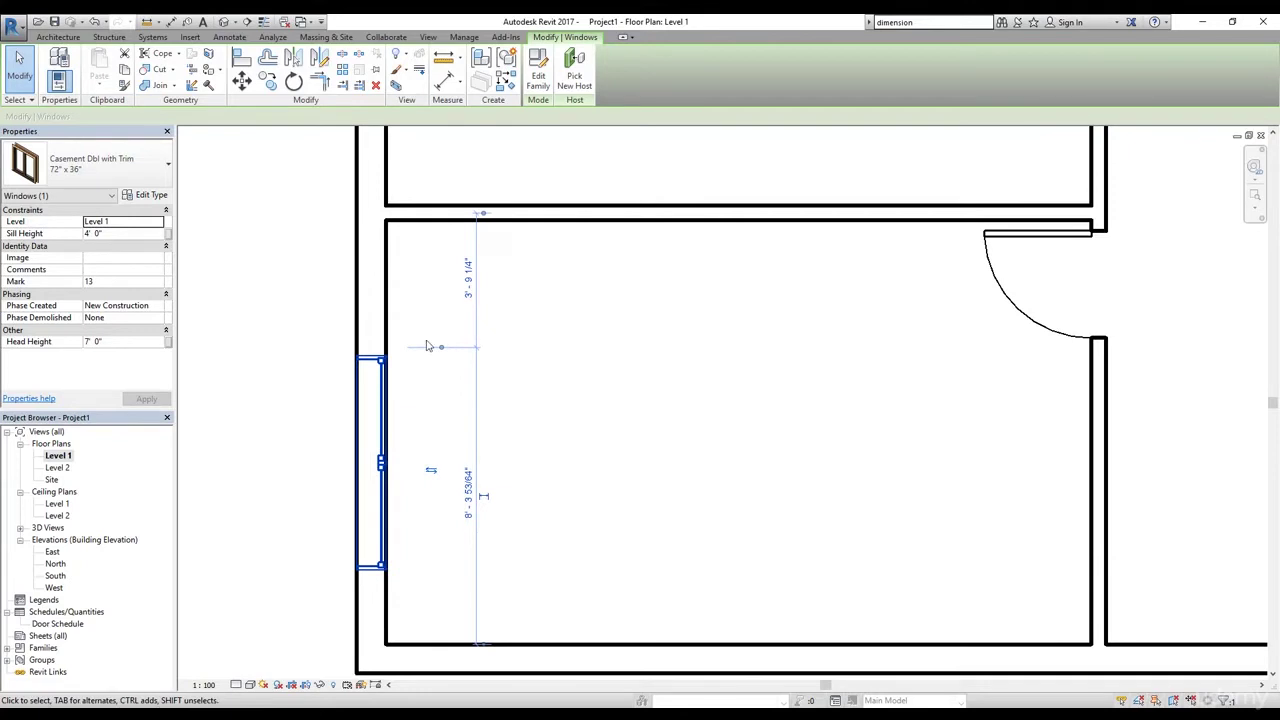
pyautogui.click(470, 281)
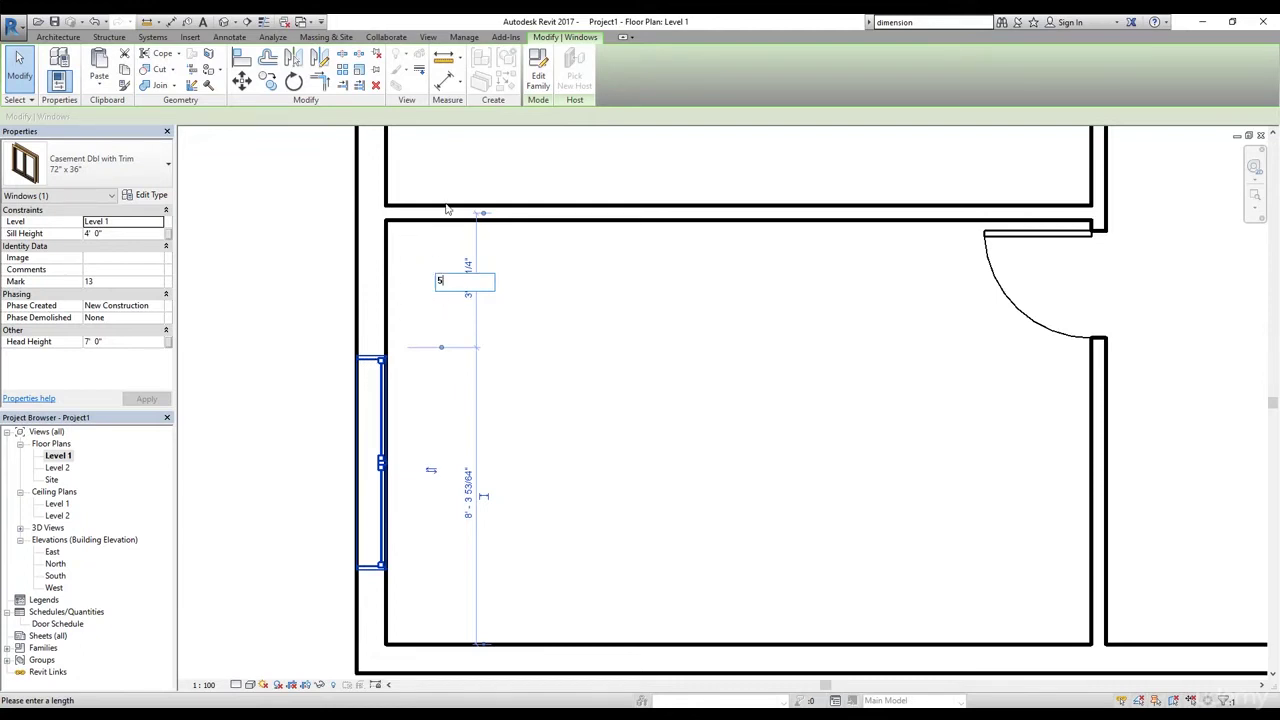
# Set the window's distance below the upper wall's inner face to 5'-0".
pyautogui.write('5')
pyautogui.press('Return')
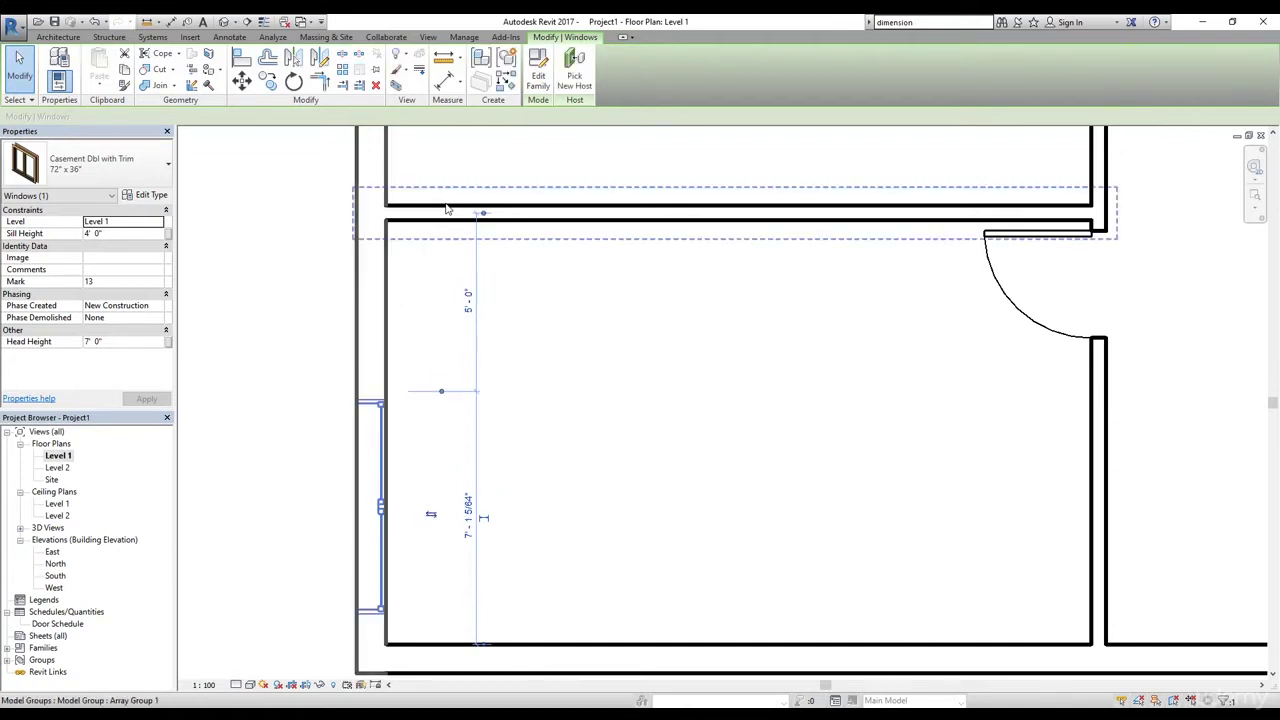
pyautogui.click(251, 410)
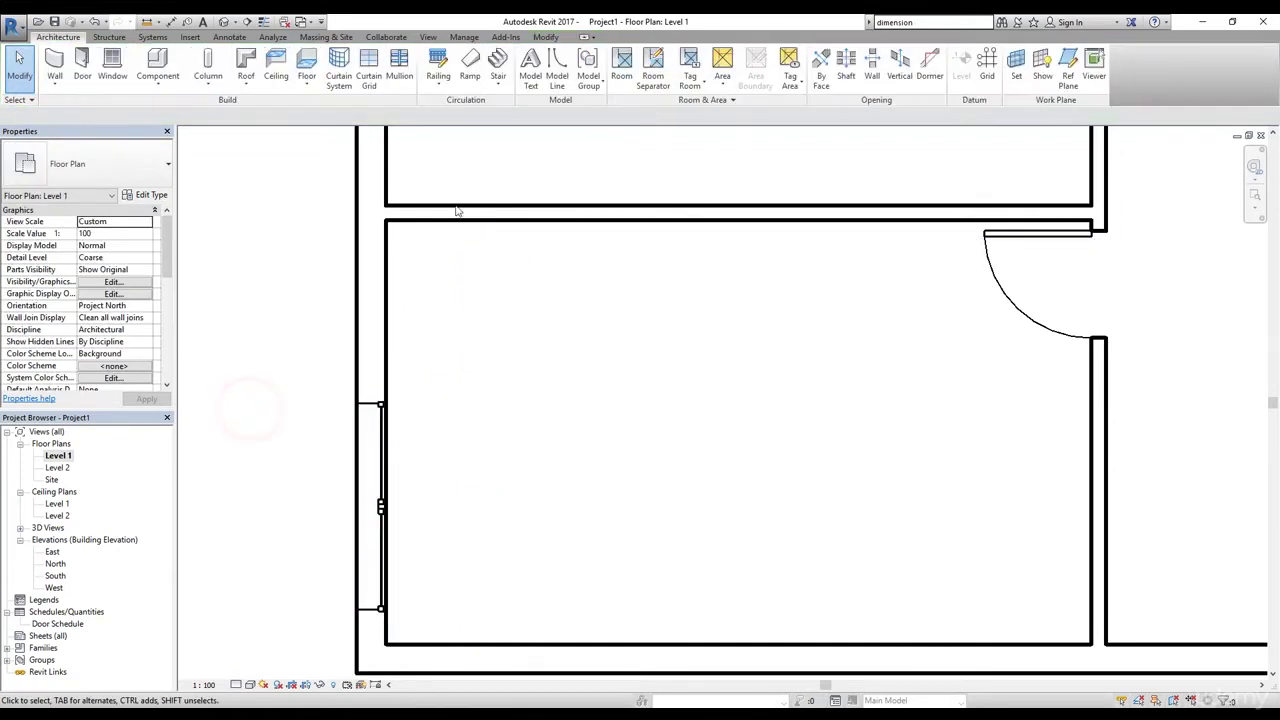
# Start the Modify tab's Measure tool and dismiss the save reminder.
pyautogui.click(542, 37)
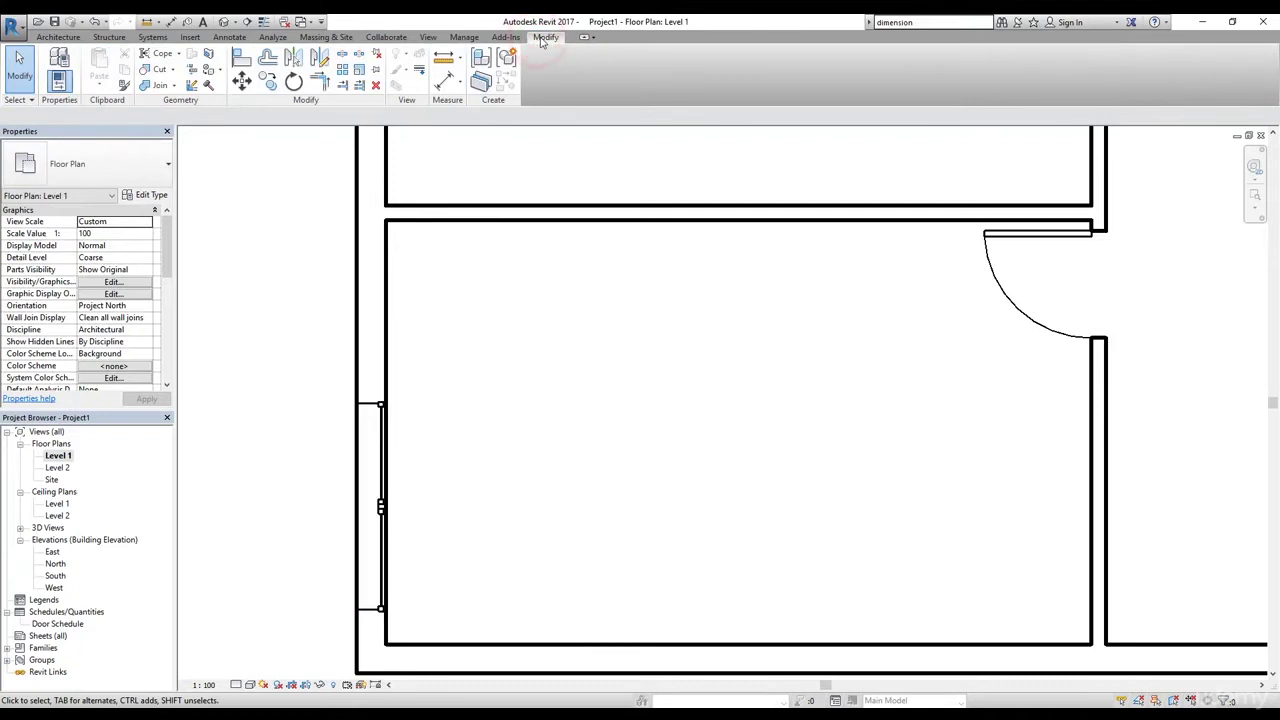
pyautogui.click(447, 57)
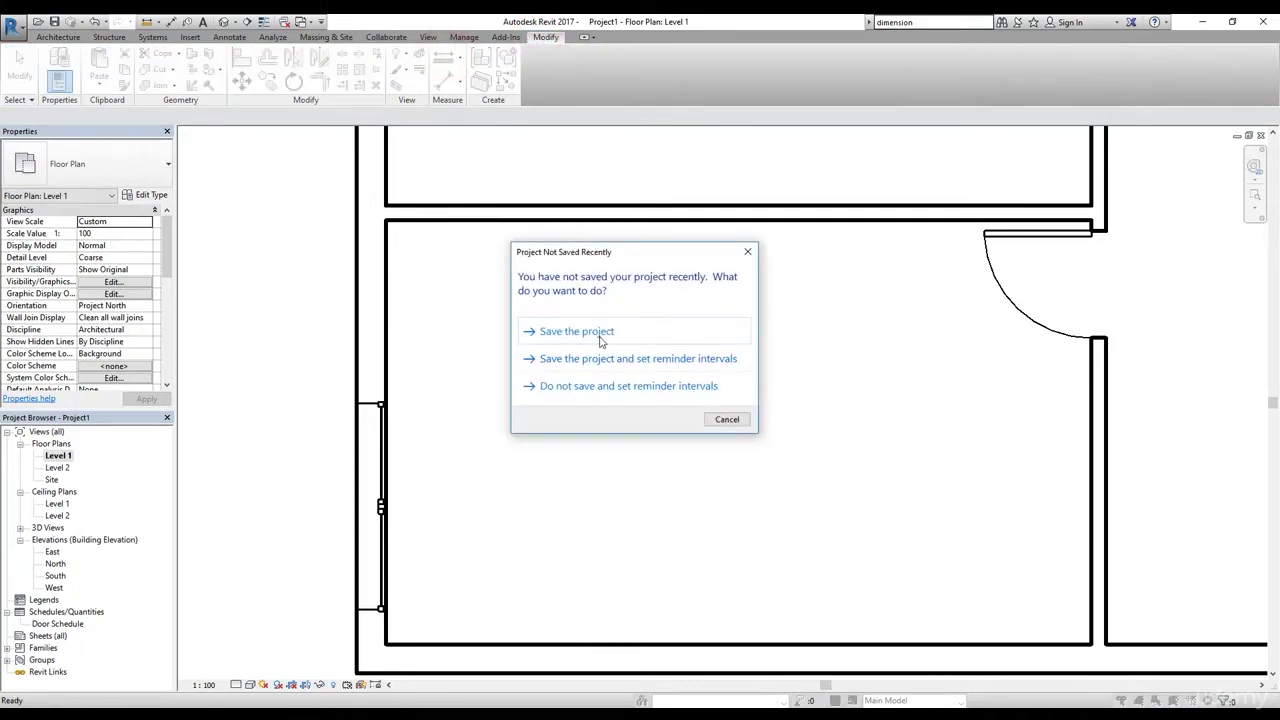
pyautogui.click(599, 338)
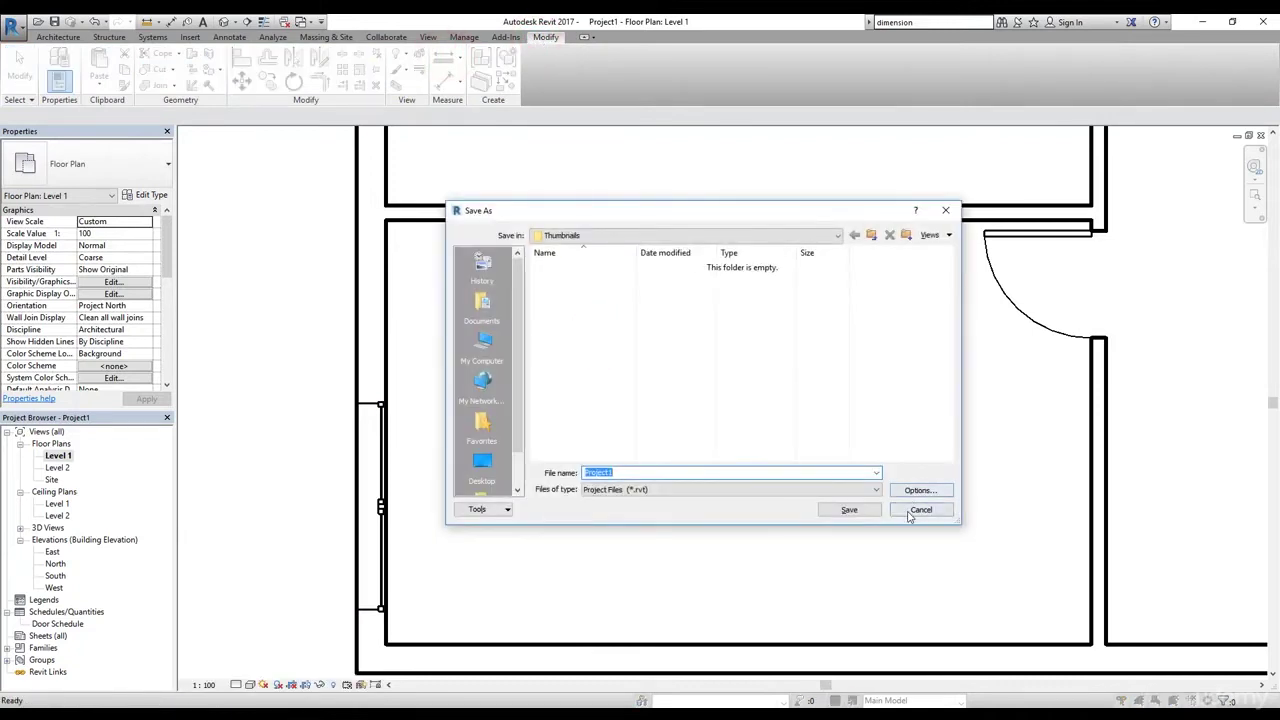
pyautogui.click(850, 510)
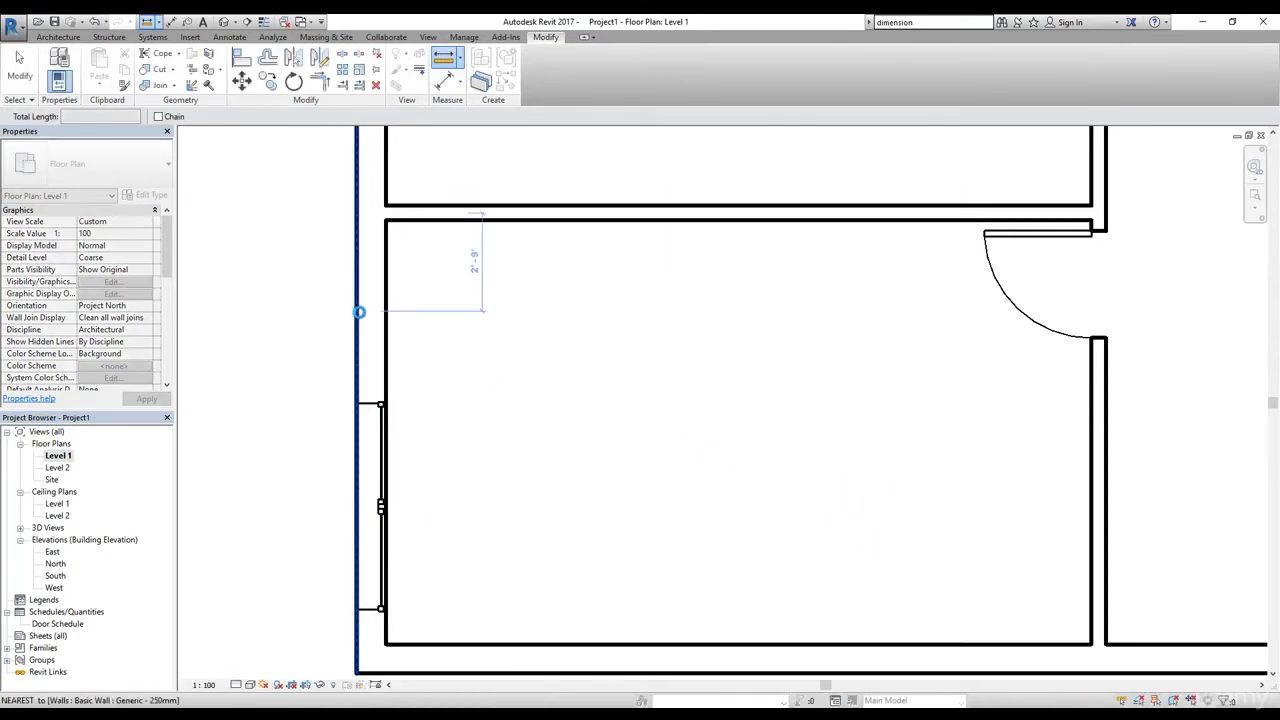
# Measure from the room's upper corner to the window's top edge, then reselect the window to see 5' 0" and 7' 1 5/64".
pyautogui.click(388, 220)
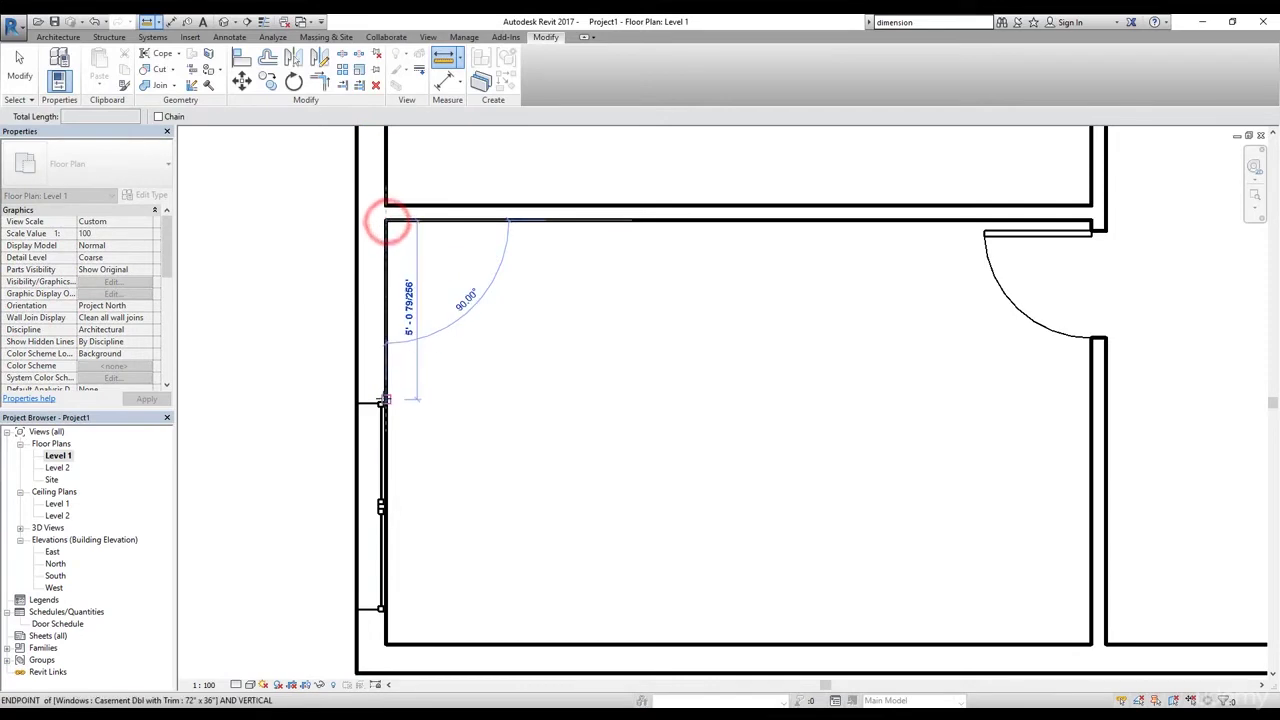
pyautogui.click(382, 401)
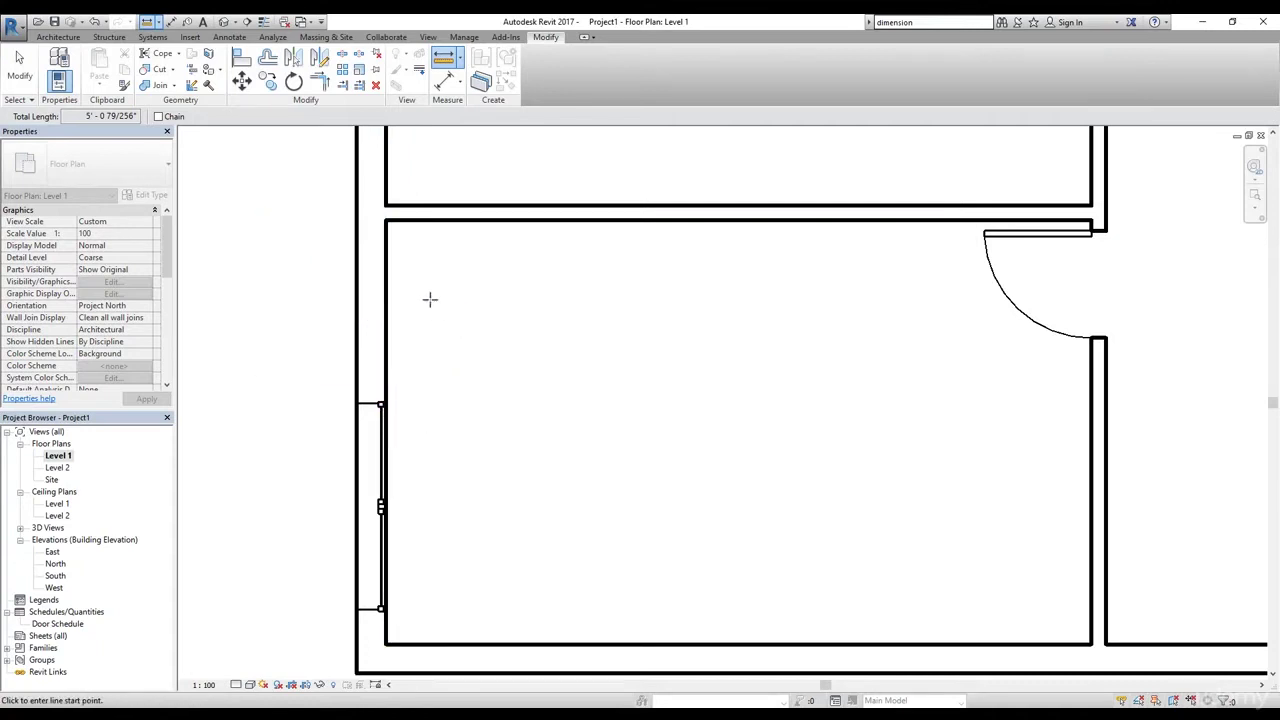
pyautogui.press('Escape')
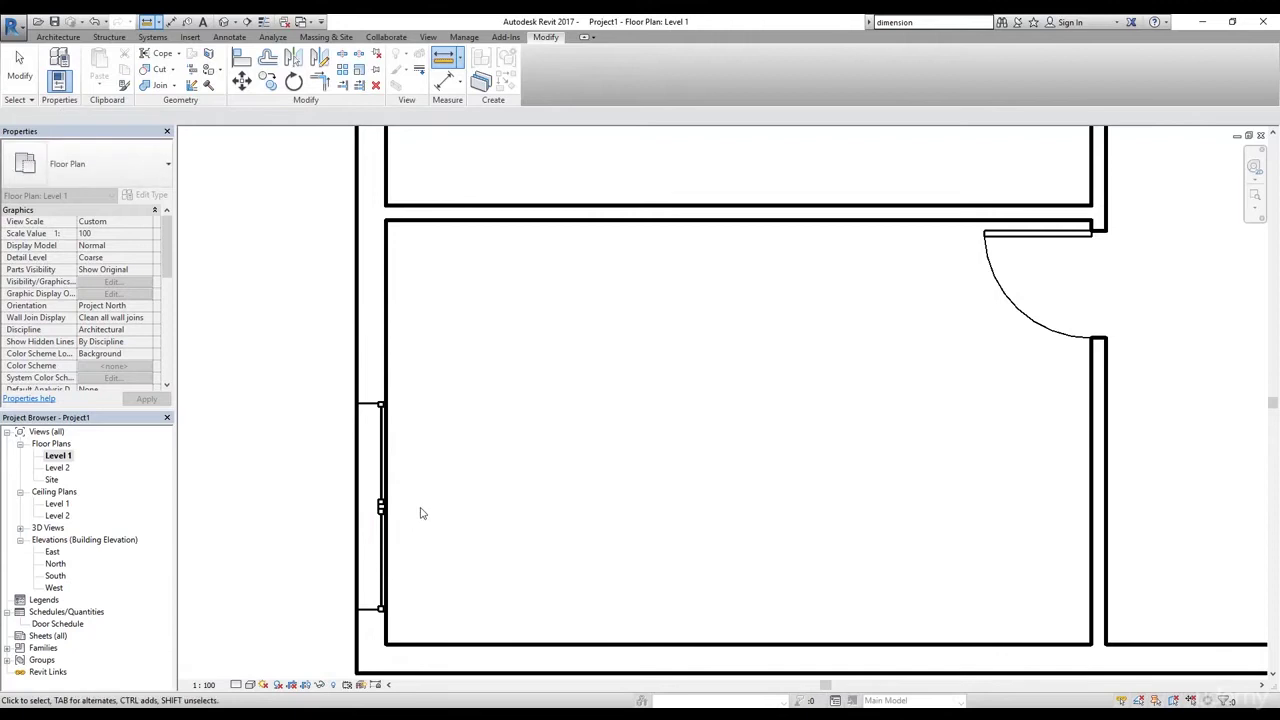
pyautogui.click(380, 457)
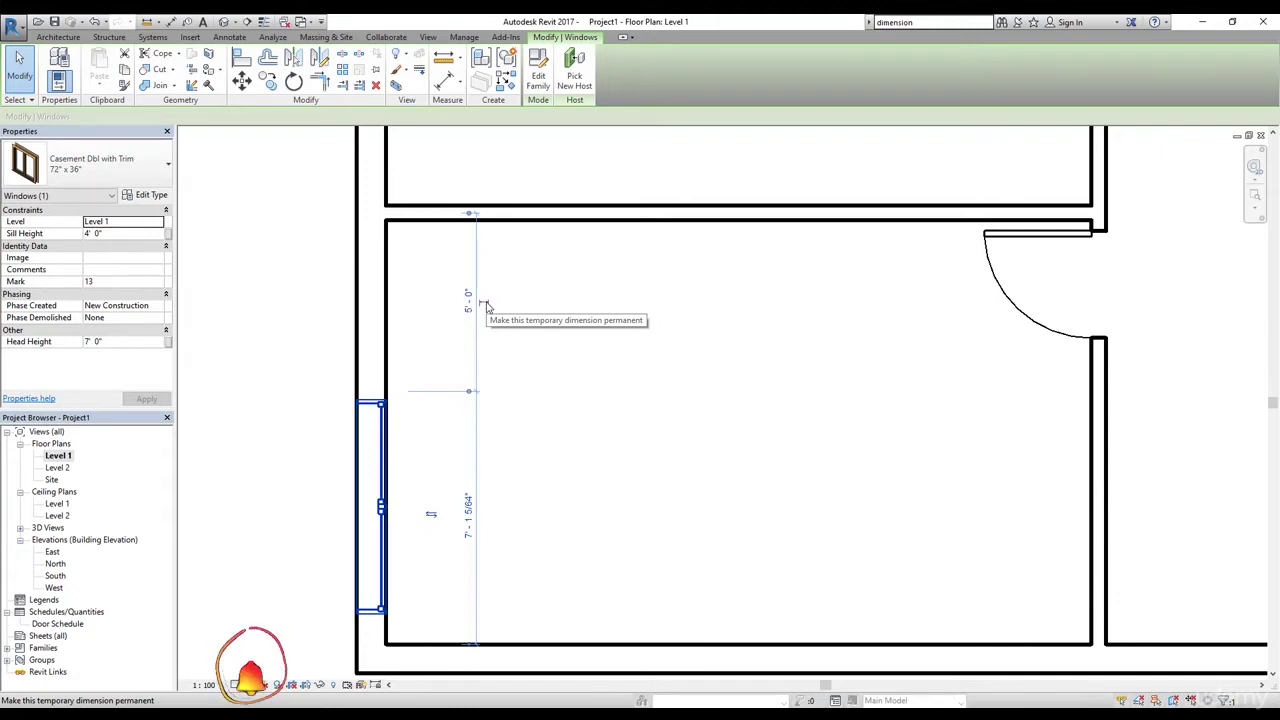
# Make the window's 5'-0" temporary dimension a permanent dimension.
pyautogui.click(486, 305)
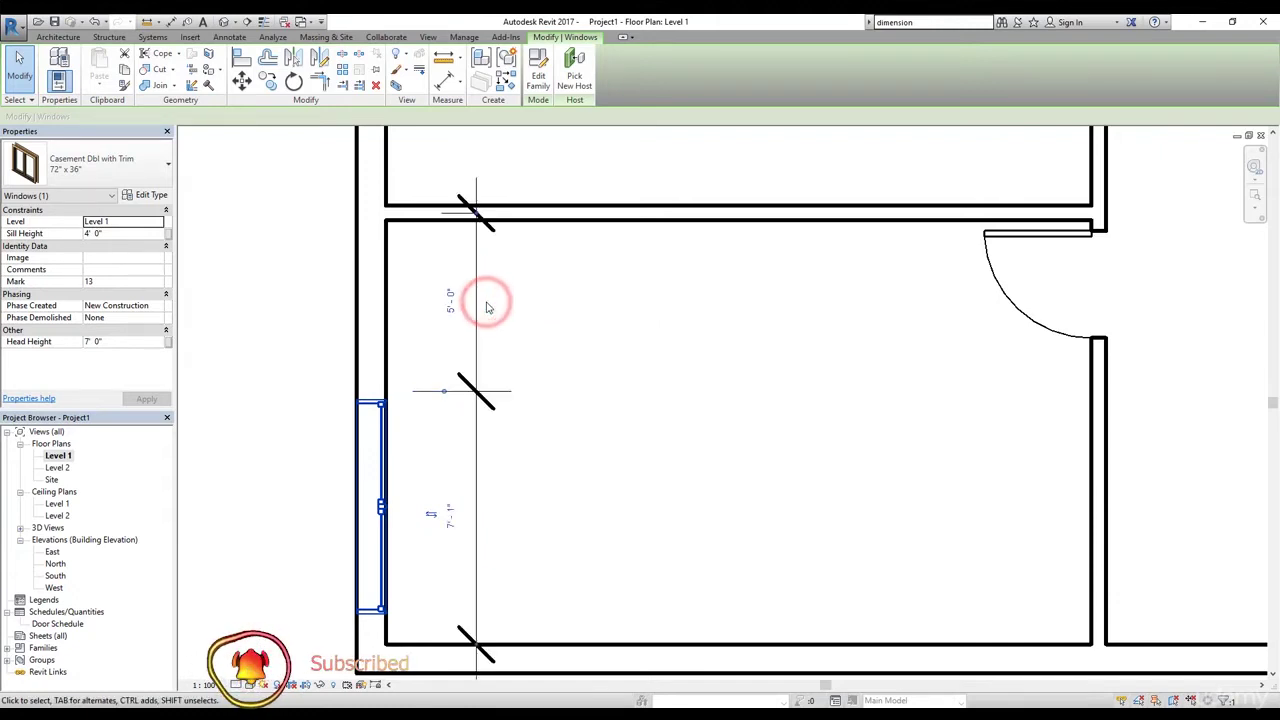
pyautogui.click(535, 343)
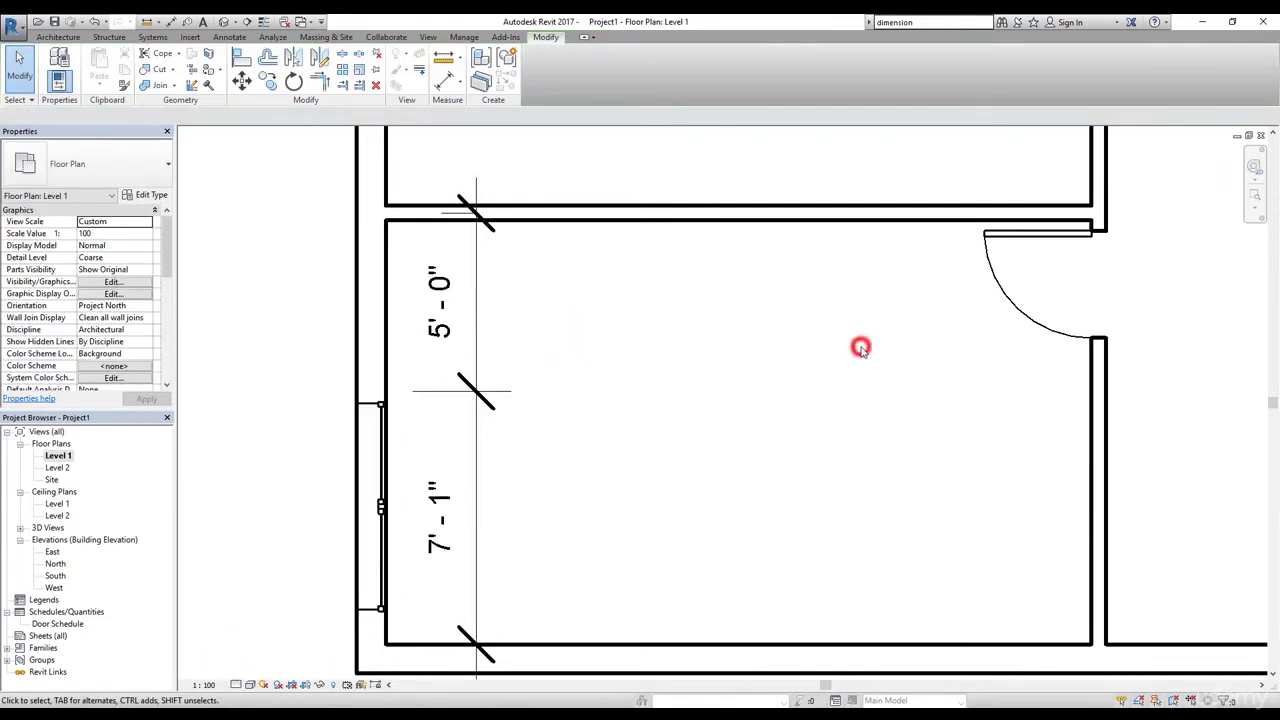
pyautogui.click(19, 66)
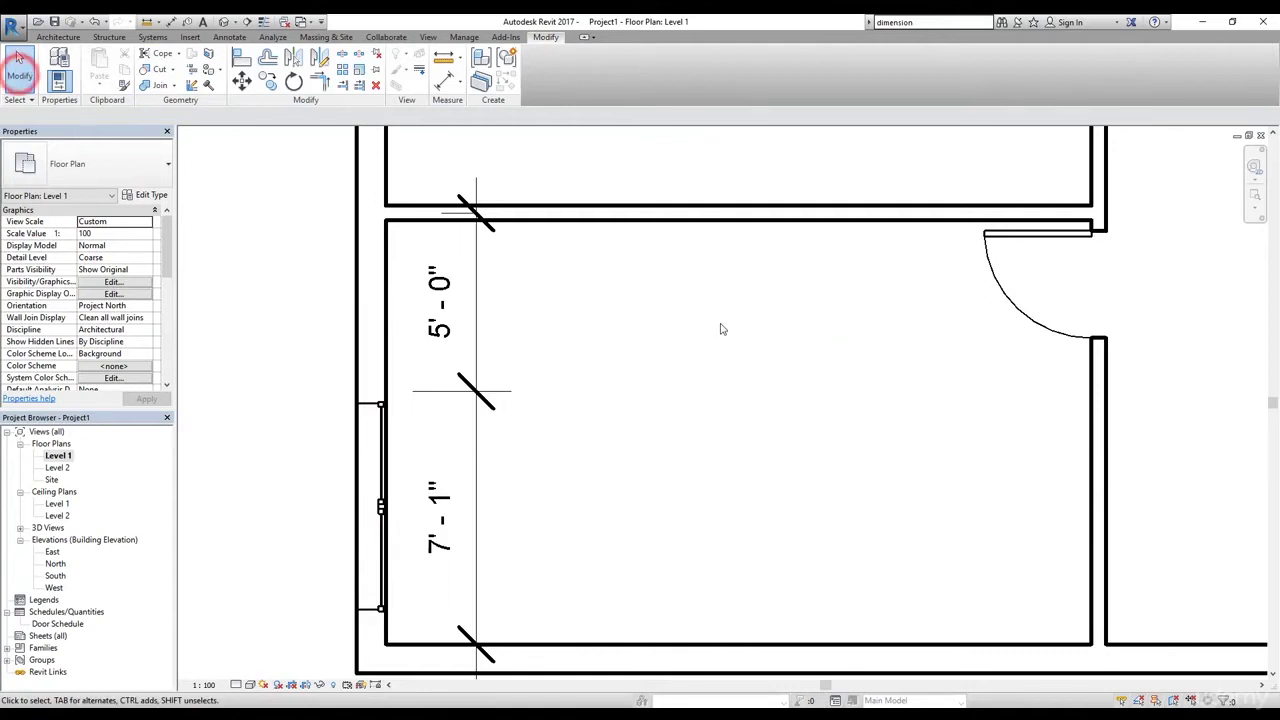
pyautogui.click(666, 371)
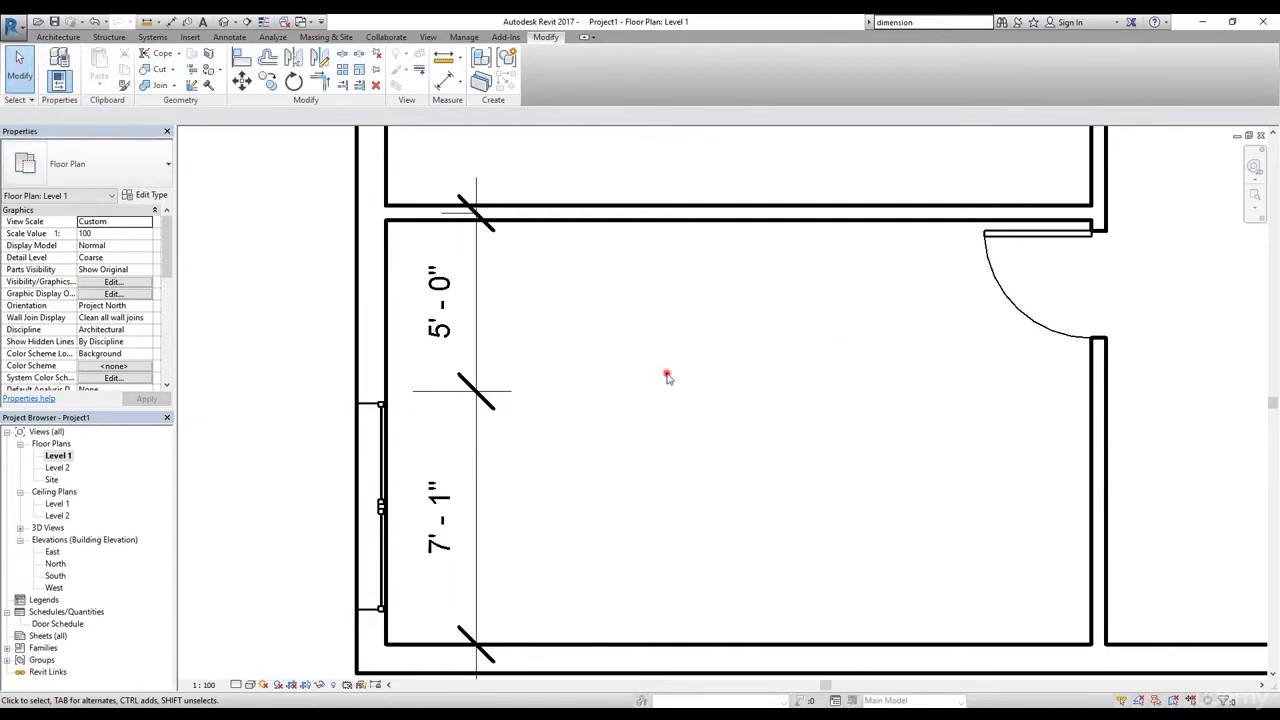
pyautogui.scroll(-6, 474, 336)
pyautogui.scroll(-3, 490, 350)
pyautogui.scroll(10, 486, 350)
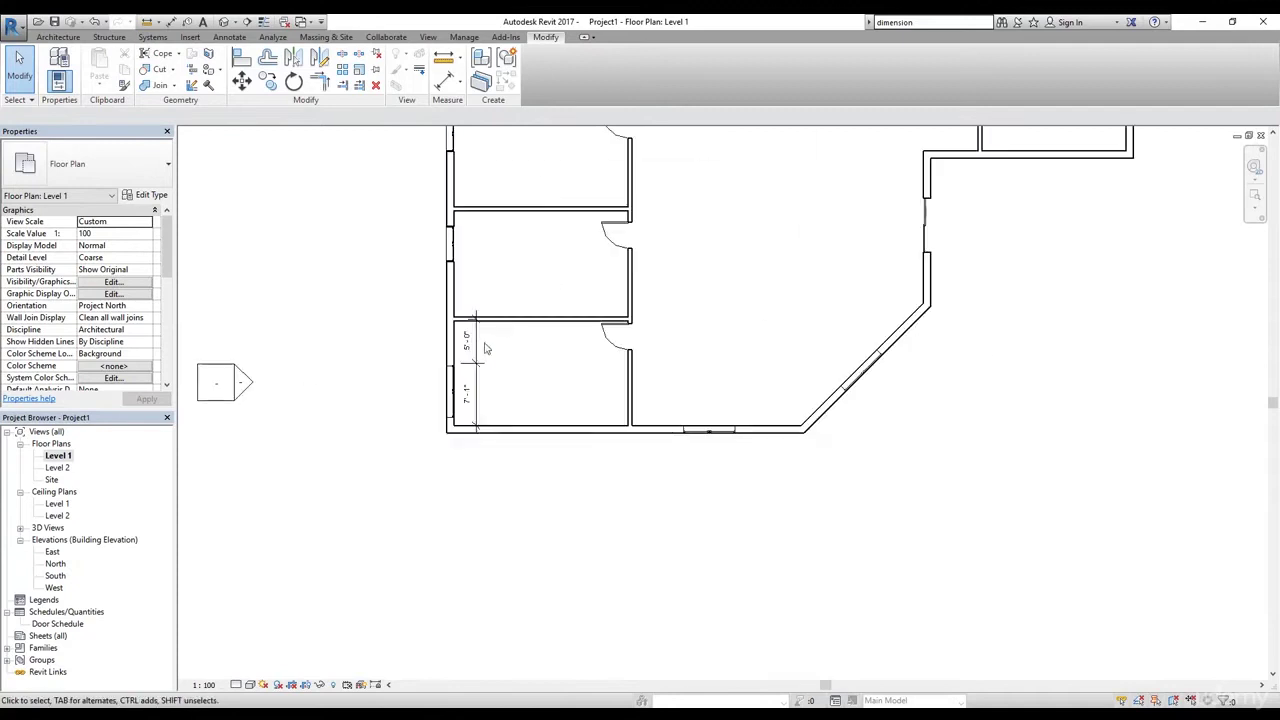
# Lock the 5' - 0" segment between the upper wall and the window.
pyautogui.click(483, 365)
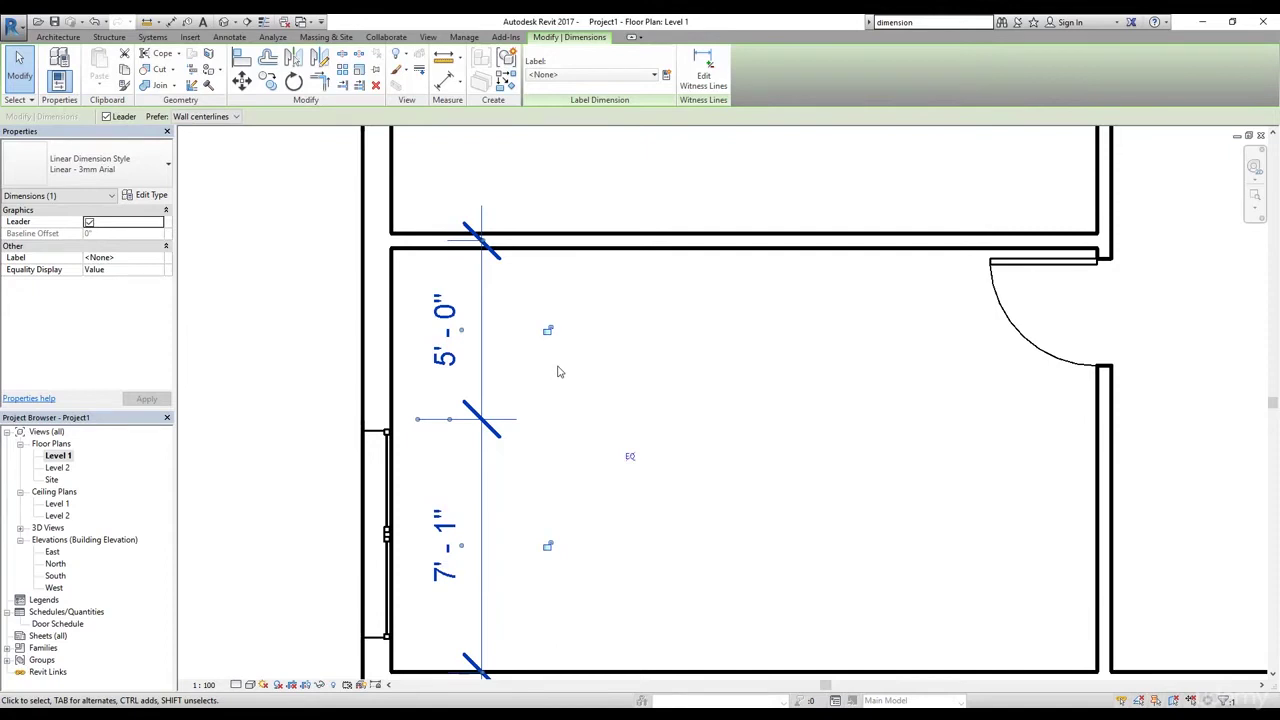
pyautogui.click(547, 330)
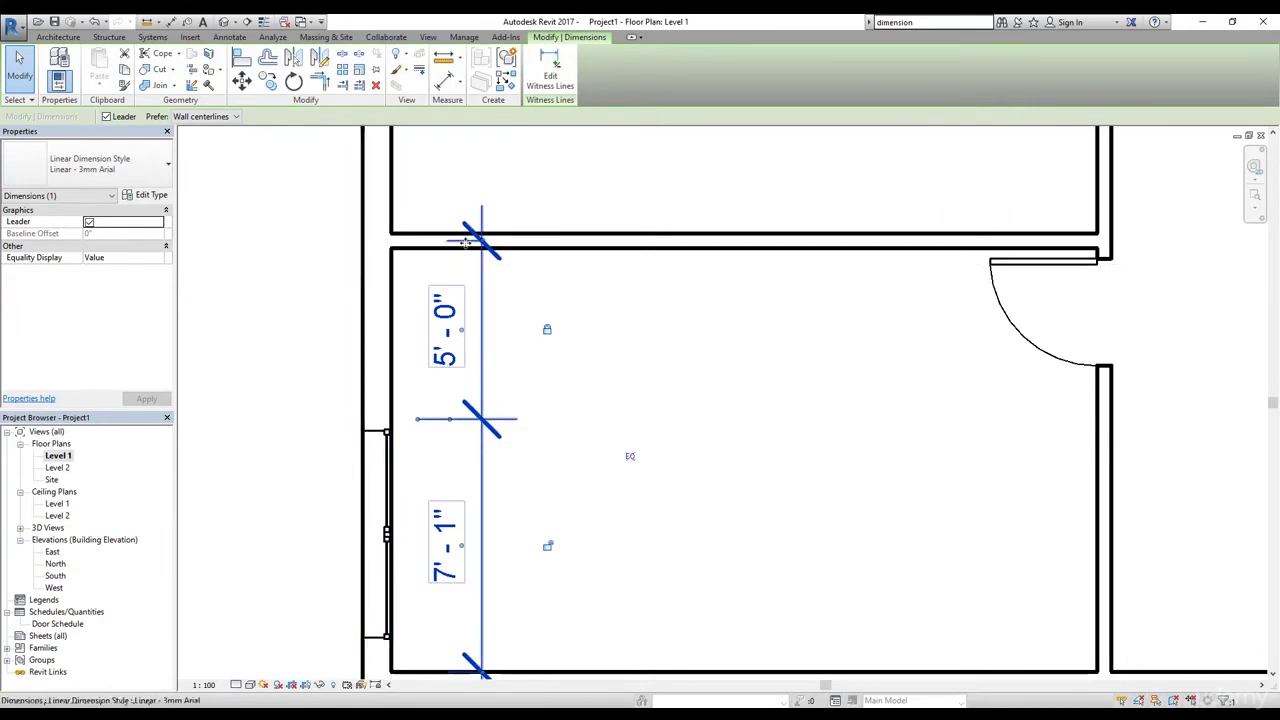
pyautogui.click(665, 295)
pyautogui.scroll(-1, 663, 292)
pyautogui.moveTo(663, 292); pyautogui.dragTo(622, 455, button='middle')
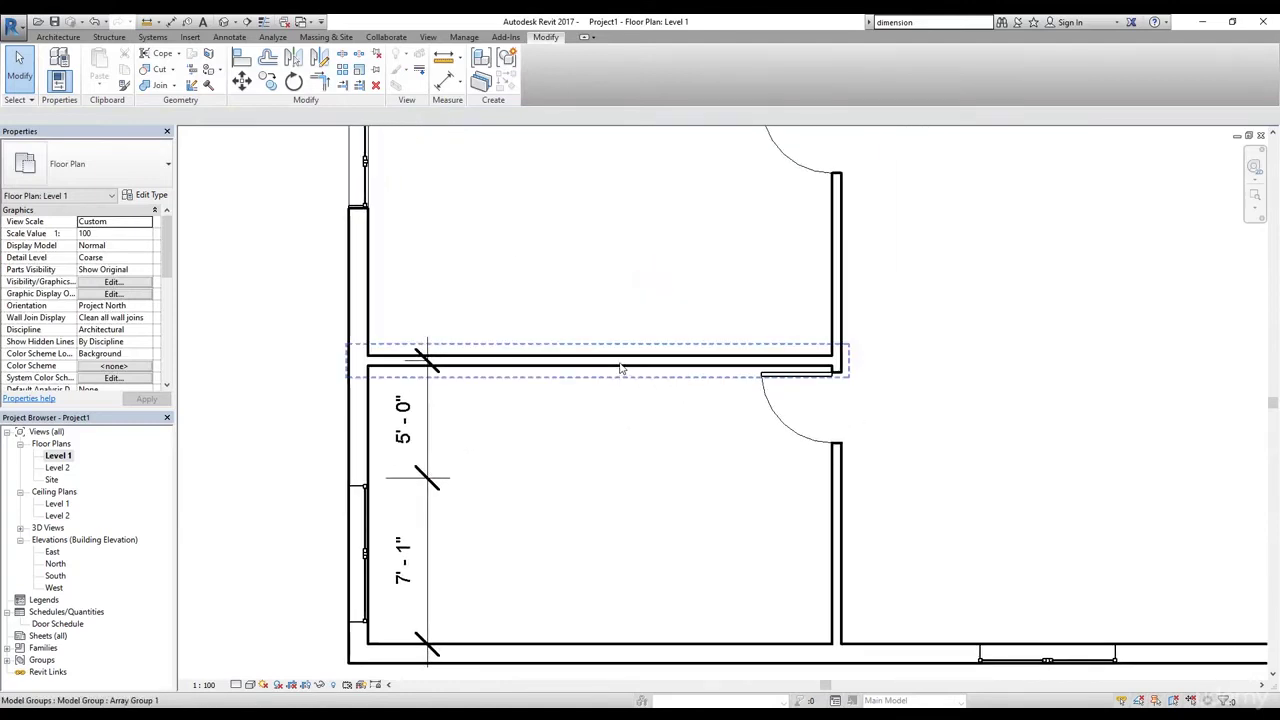
# Drag the upper wall group upward so the window follows it.
pyautogui.click(620, 368)
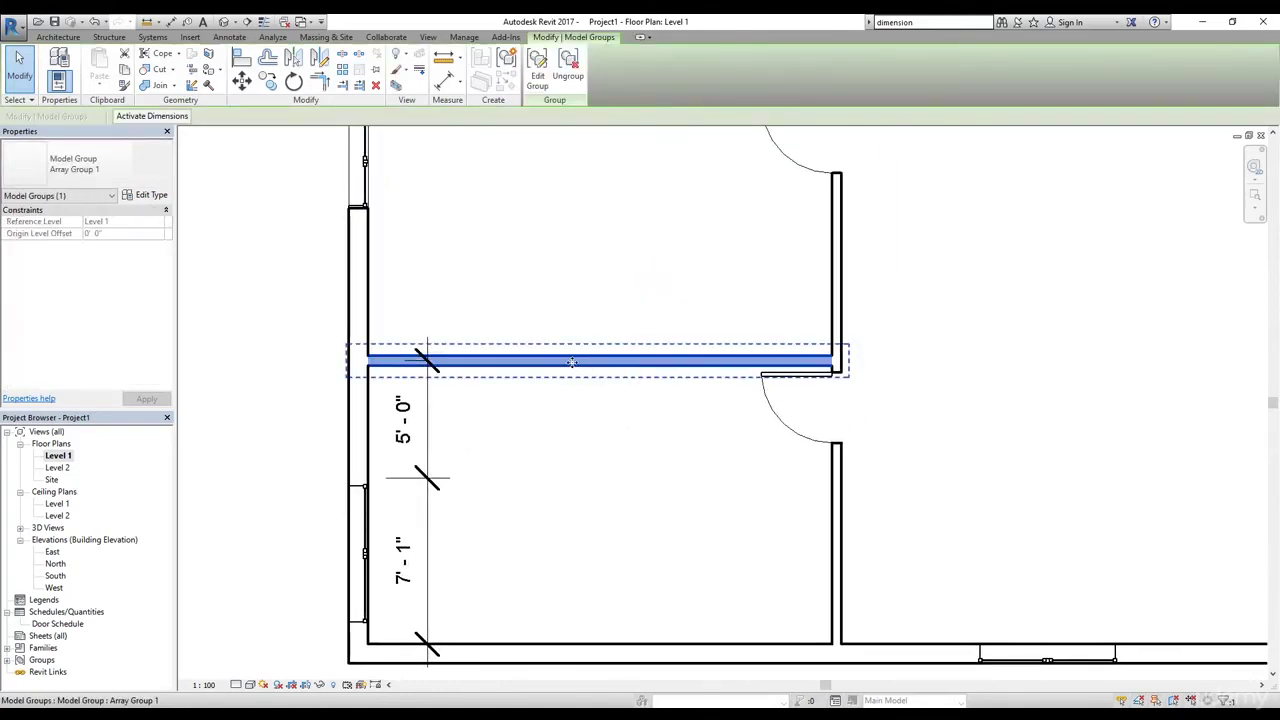
pyautogui.moveTo(571, 361); pyautogui.dragTo(568, 286)
pyautogui.click(551, 420)
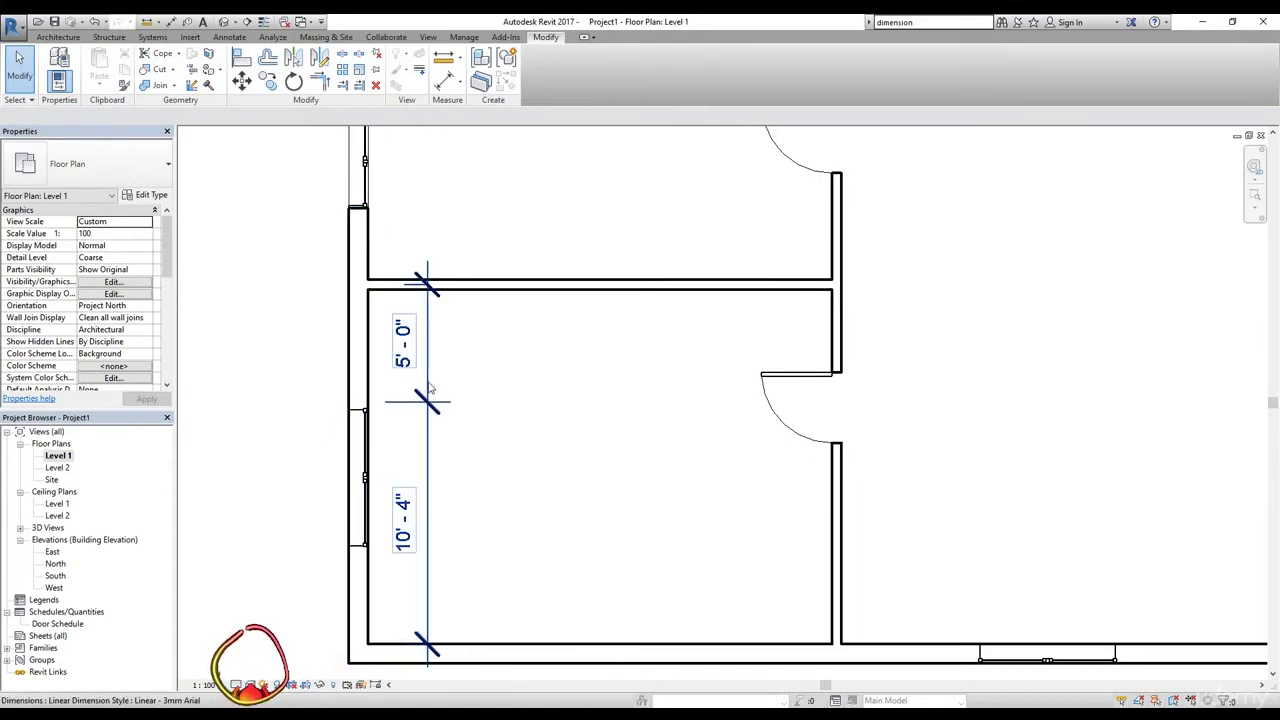
# Check the dimension, then drag the upper wall group back down toward the window.
pyautogui.click(425, 366)
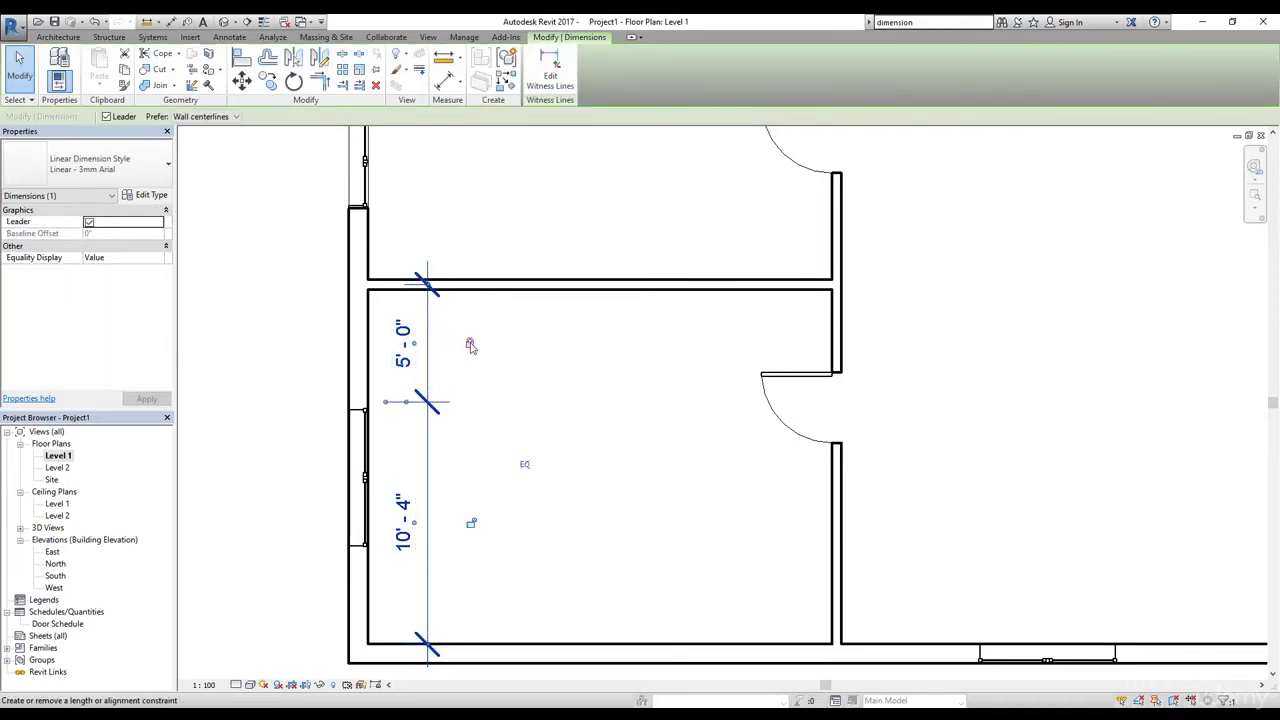
pyautogui.click(471, 347)
pyautogui.click(557, 362)
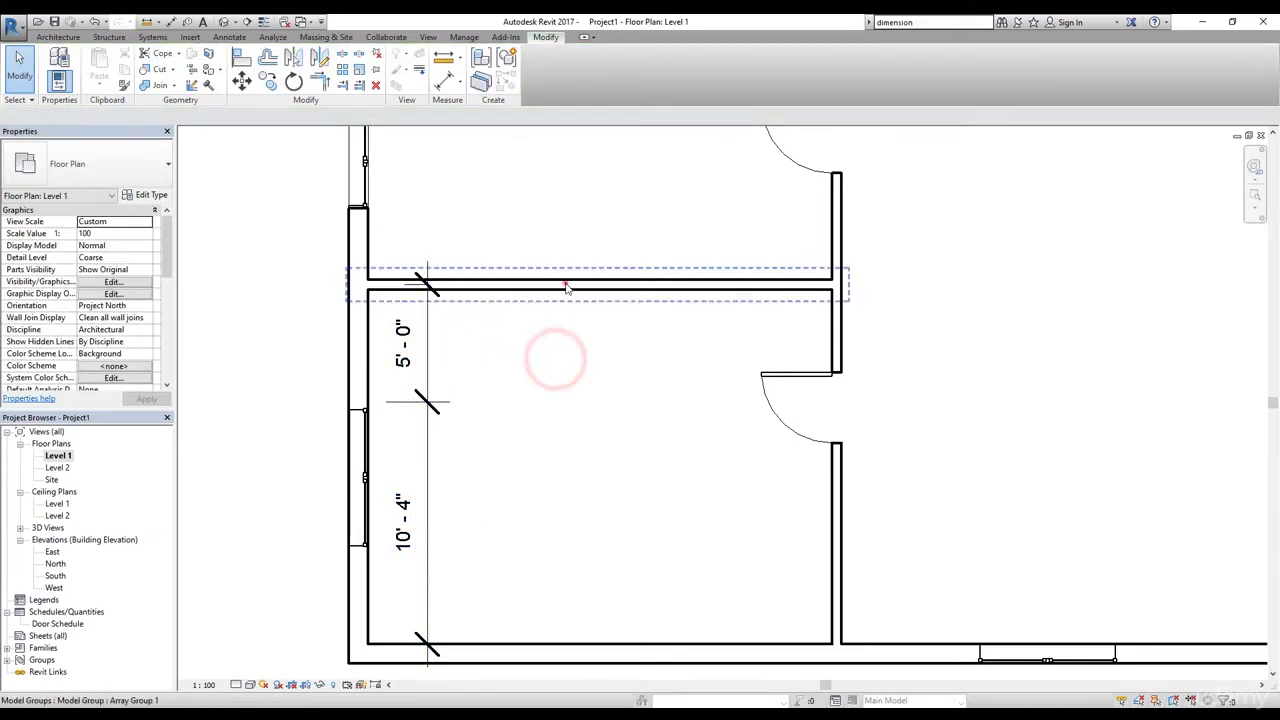
pyautogui.click(566, 288)
pyautogui.moveTo(566, 285); pyautogui.dragTo(570, 358)
pyautogui.click(523, 423)
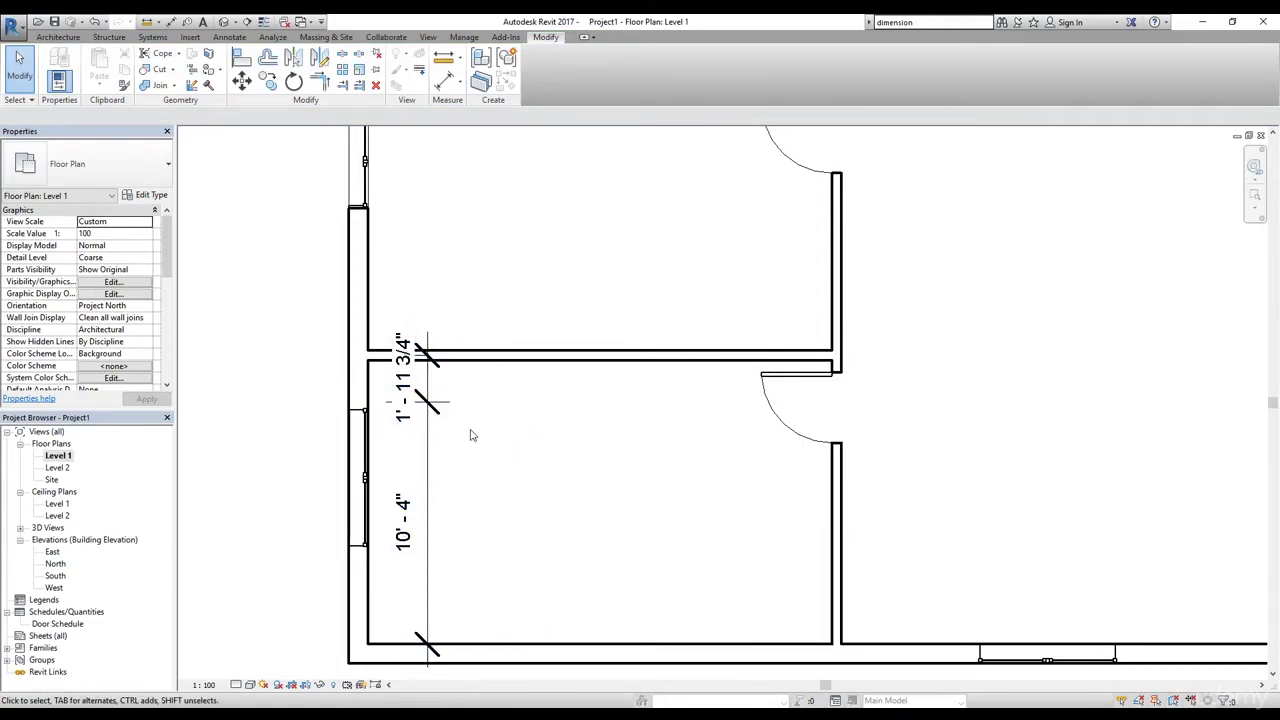
# Undo the wall move and lock the 5' - 0" wall-to-window dimension.
pyautogui.hotkey('ctrl', 'z')
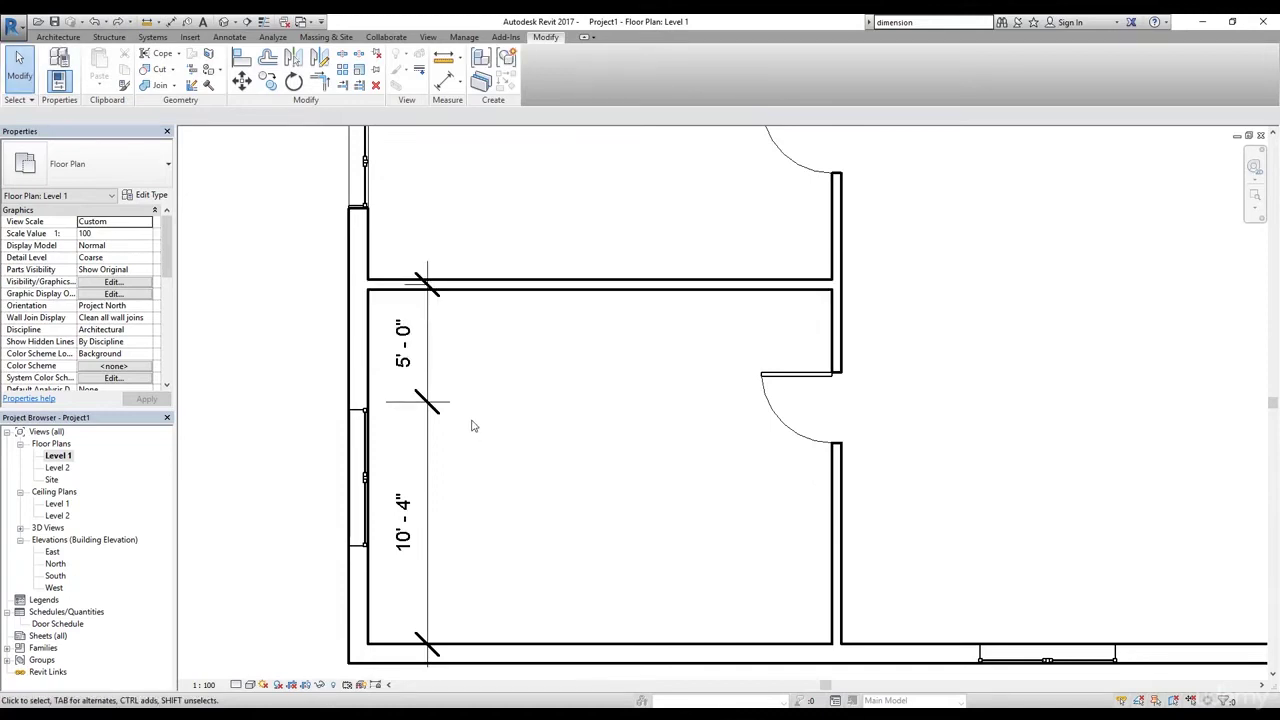
pyautogui.click(403, 350)
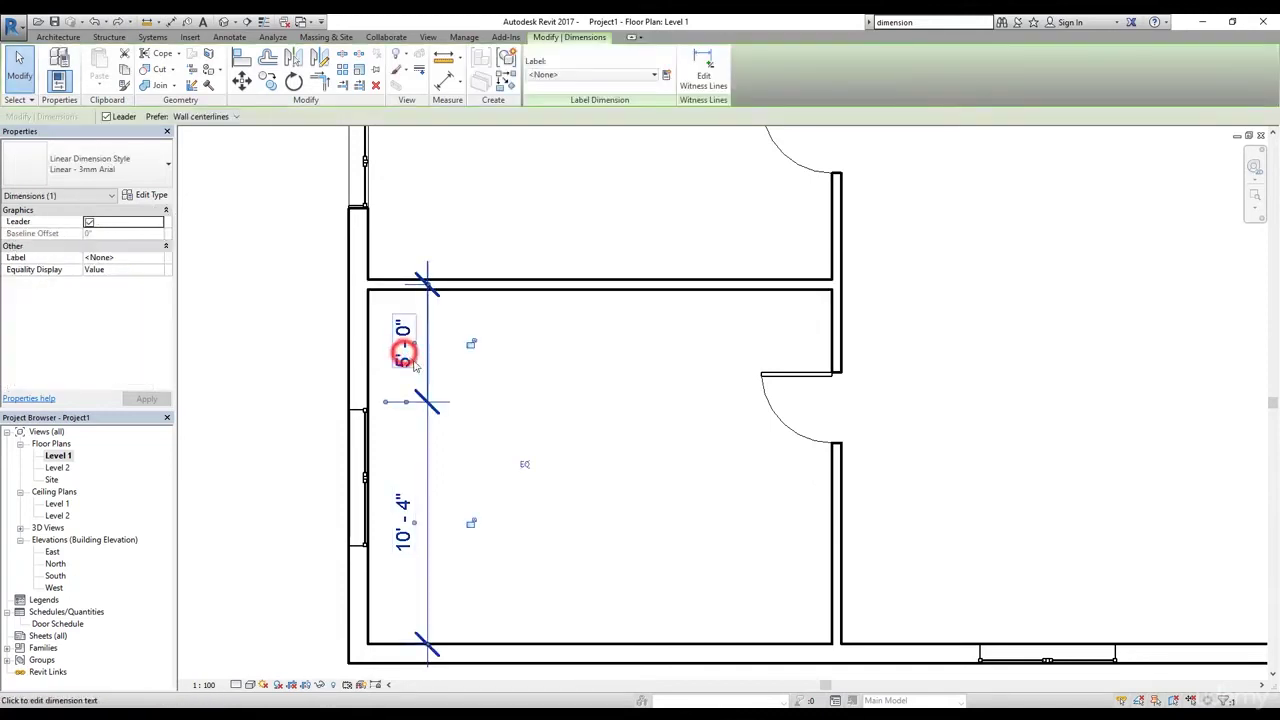
pyautogui.click(472, 346)
pyautogui.click(541, 345)
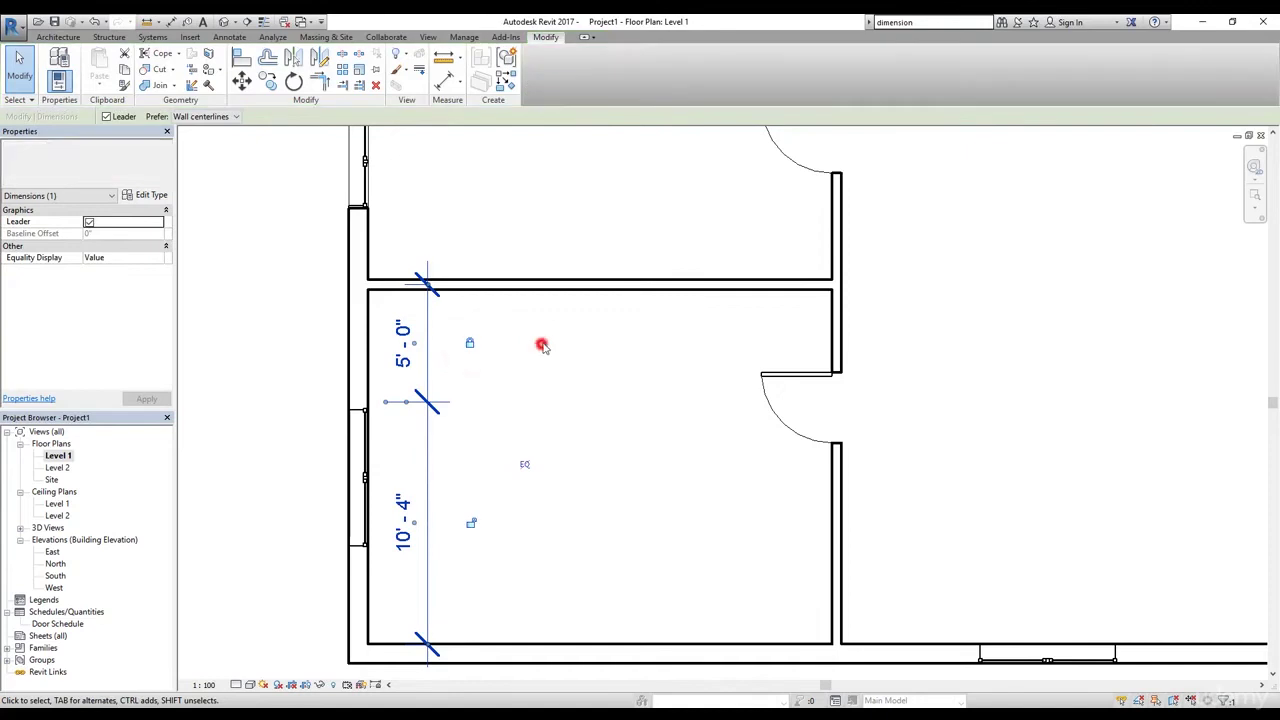
# Lower the upper wall group so the locked window follows, leaving 8' - 11" below it.
pyautogui.click(551, 286)
pyautogui.moveTo(551, 286); pyautogui.dragTo(551, 319)
pyautogui.click(366, 514)
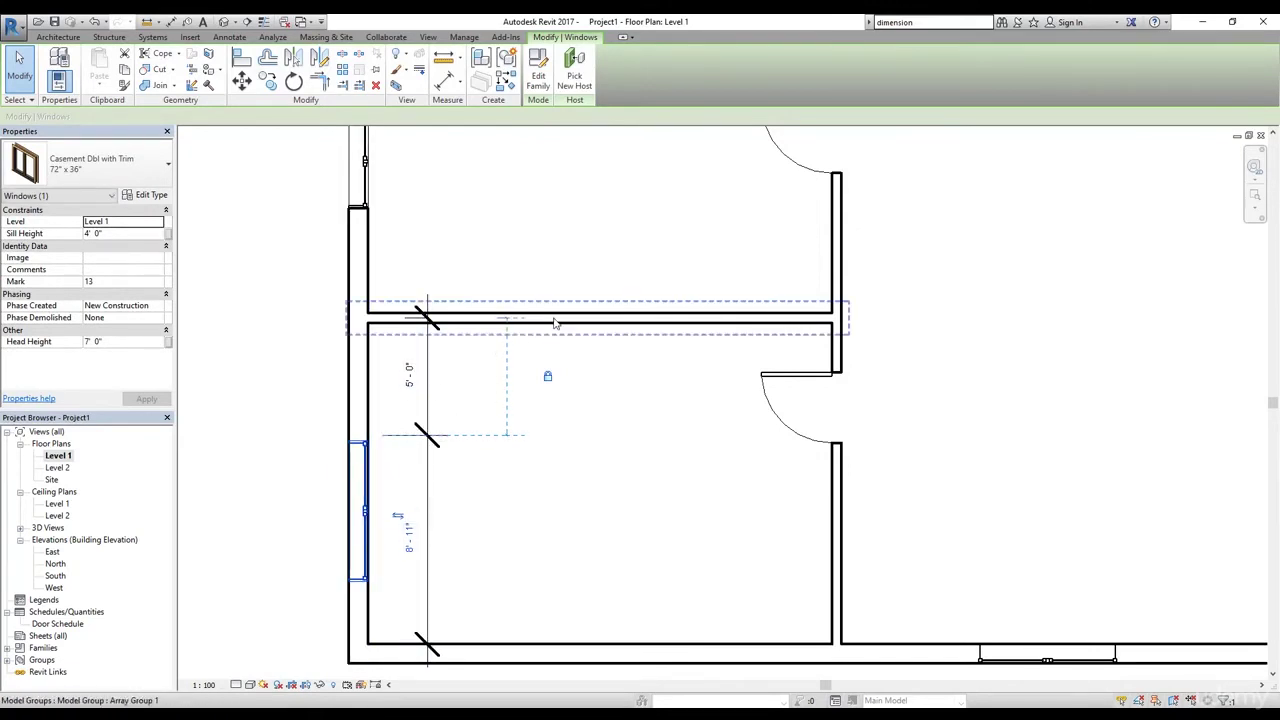
pyautogui.click(612, 498)
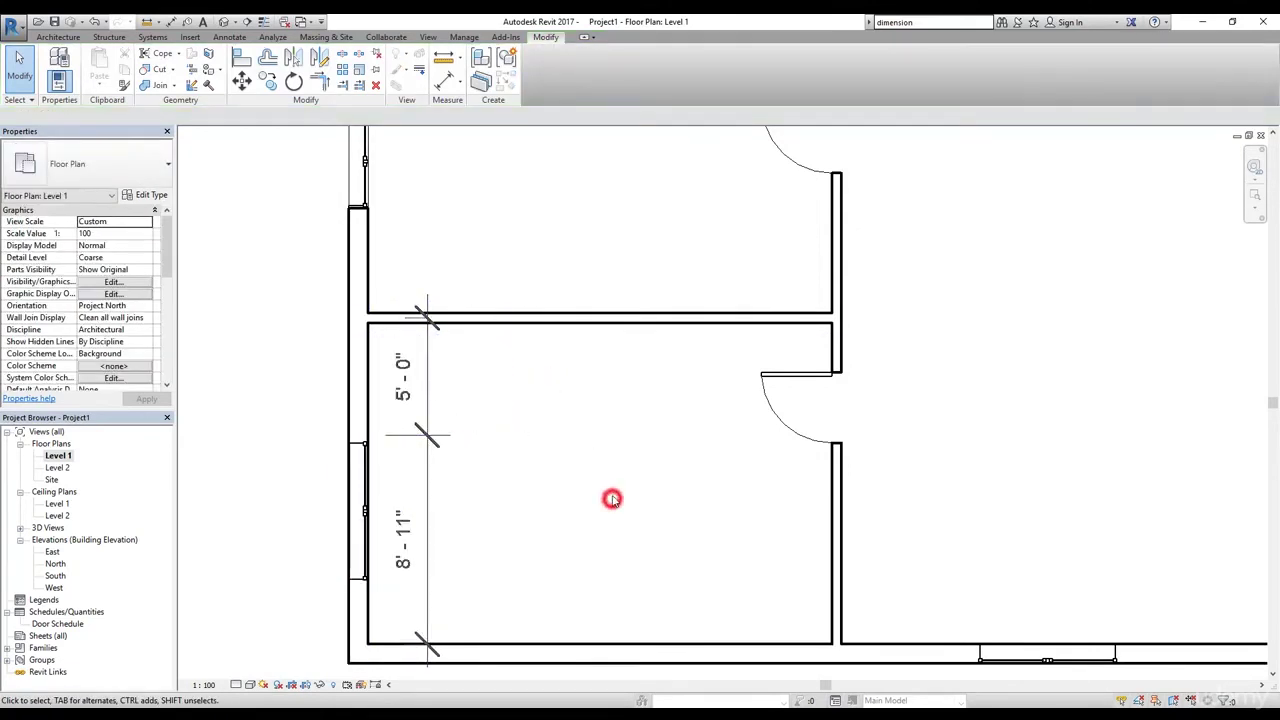
pyautogui.click(410, 434)
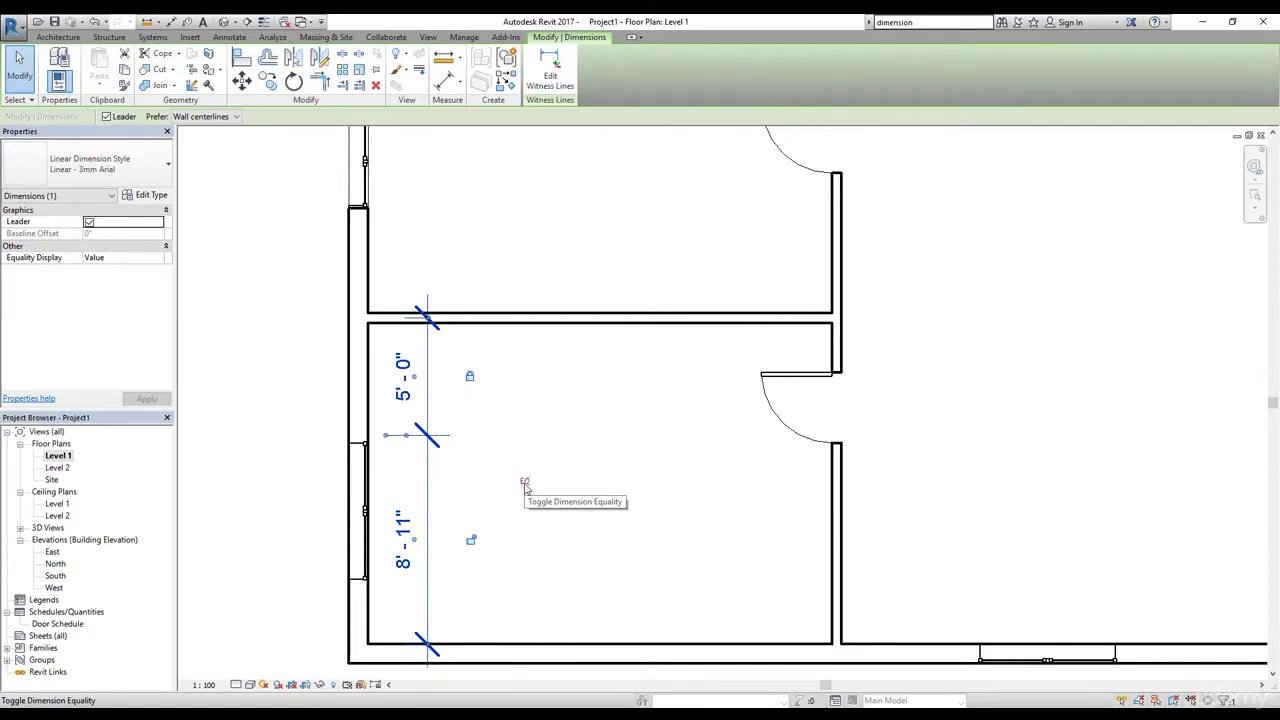
# Delete the window's dimension string, choose Unconstrain in the warning, and verify the window is free.
pyautogui.click(521, 500)
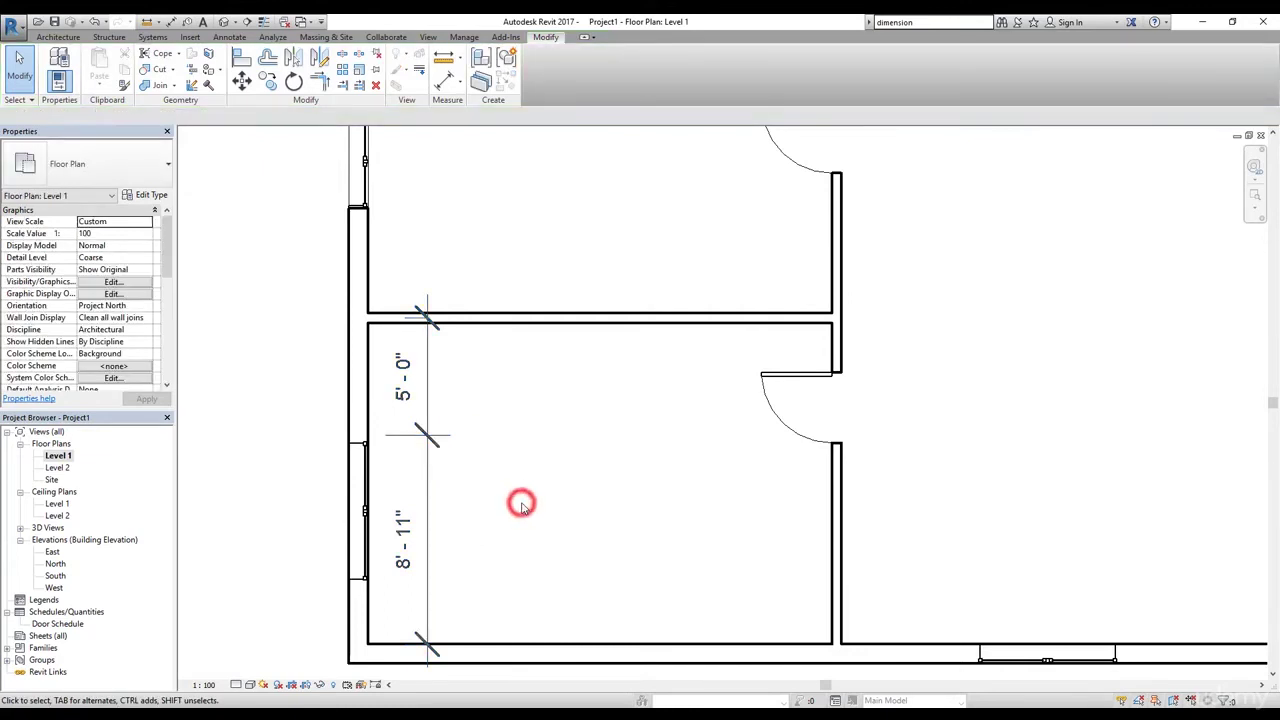
pyautogui.scroll(-2, 478, 483)
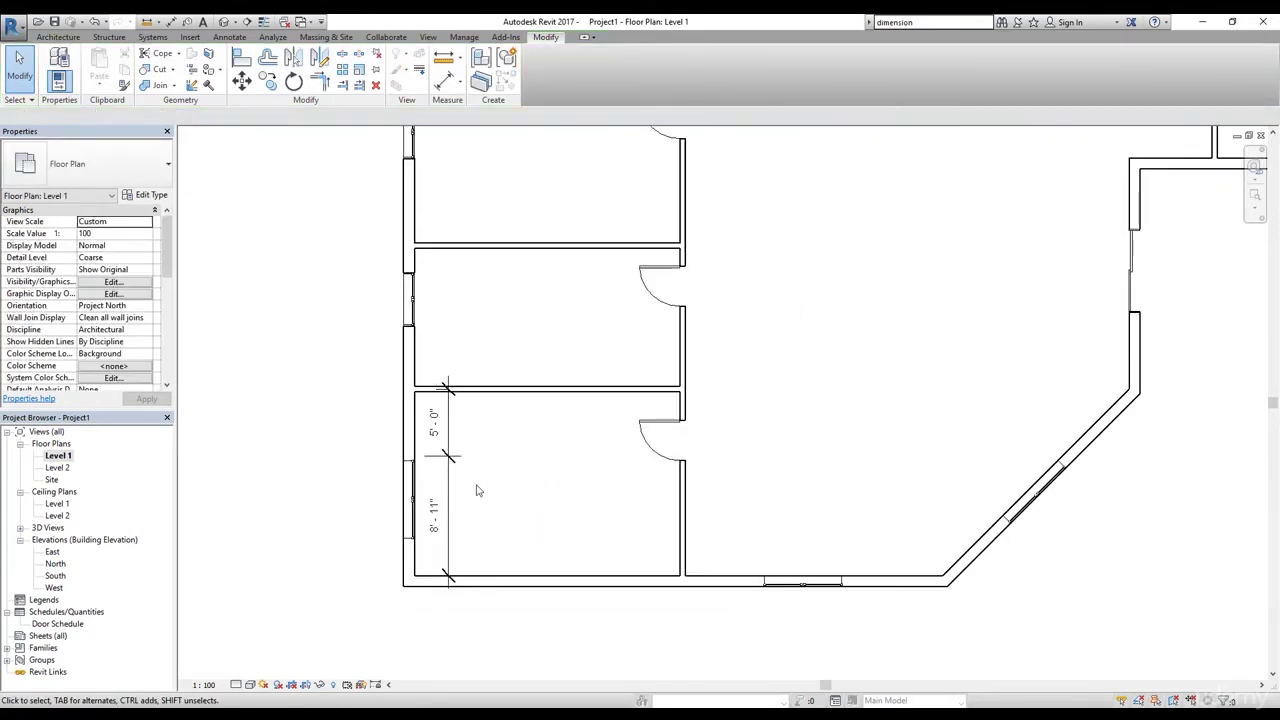
pyautogui.click(449, 457)
pyautogui.press('Delete')
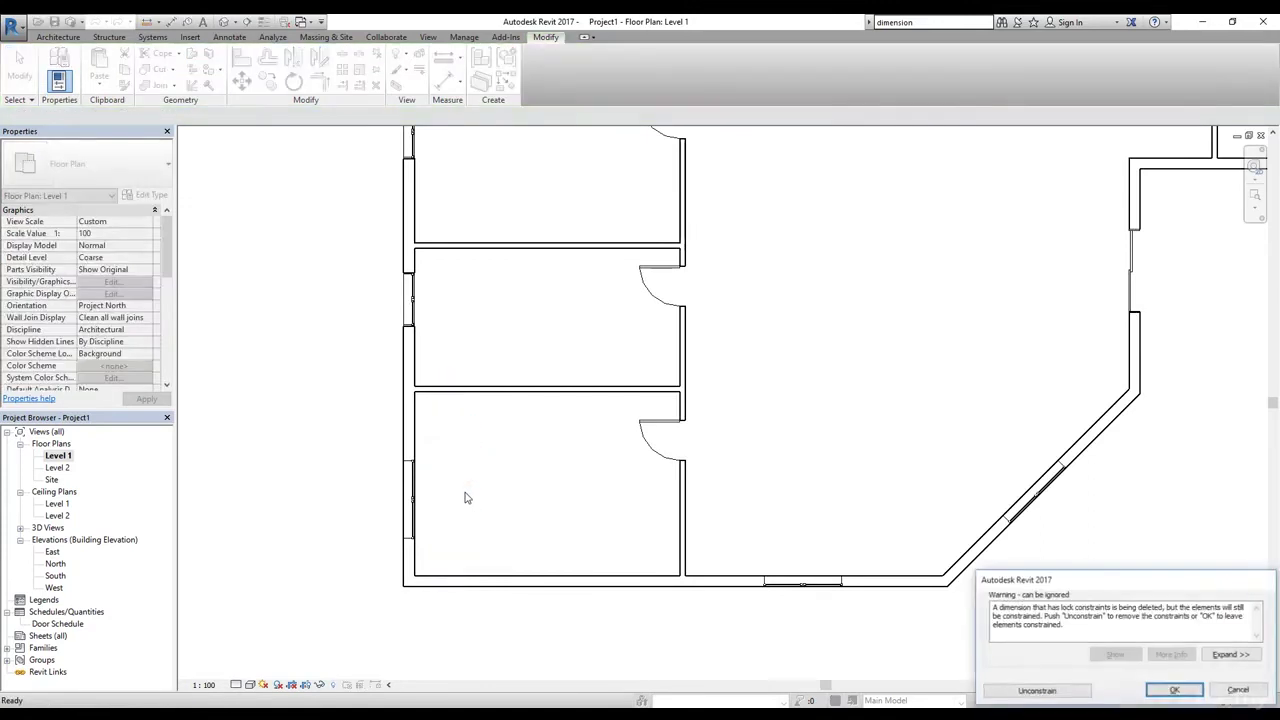
pyautogui.moveTo(1063, 579); pyautogui.dragTo(722, 358)
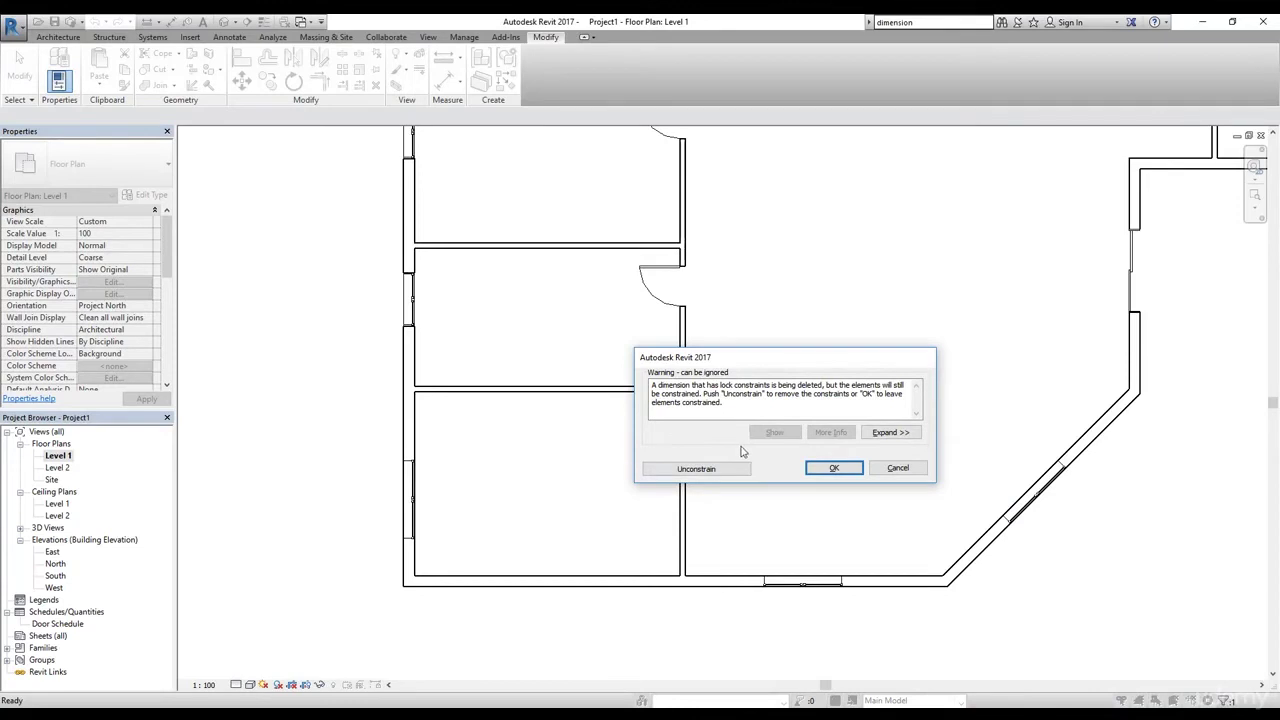
pyautogui.click(695, 470)
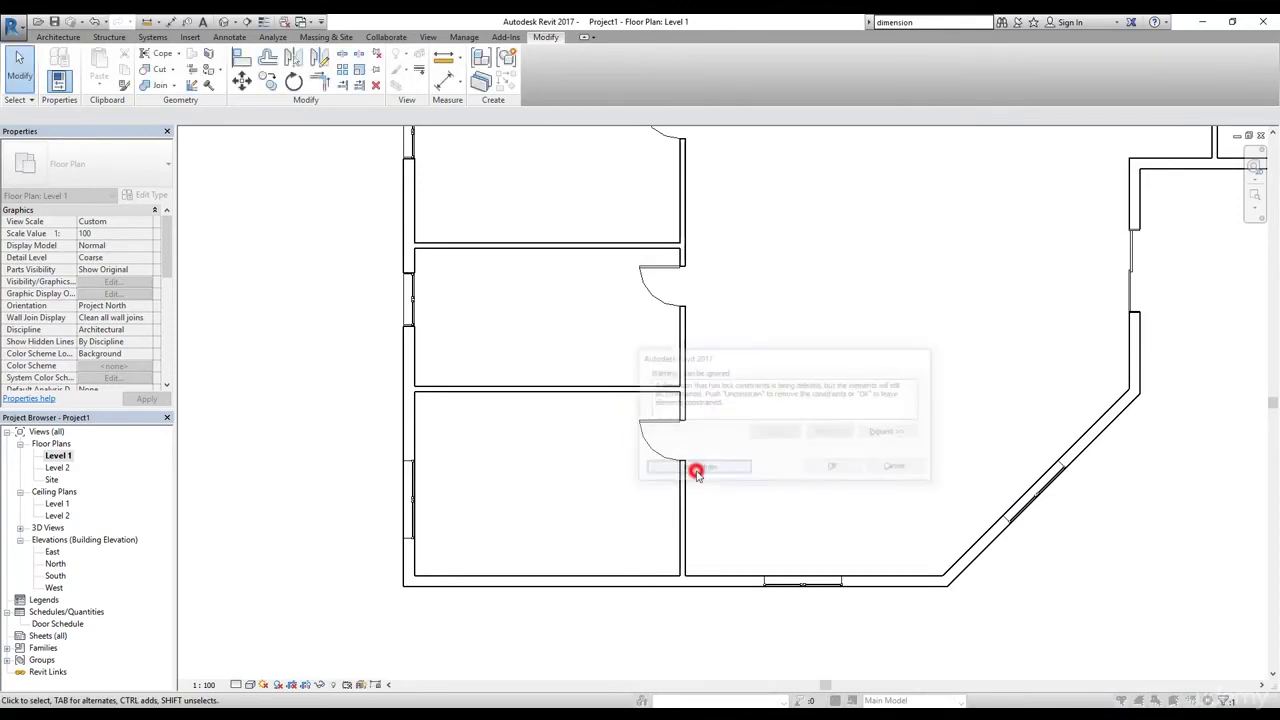
pyautogui.click(410, 488)
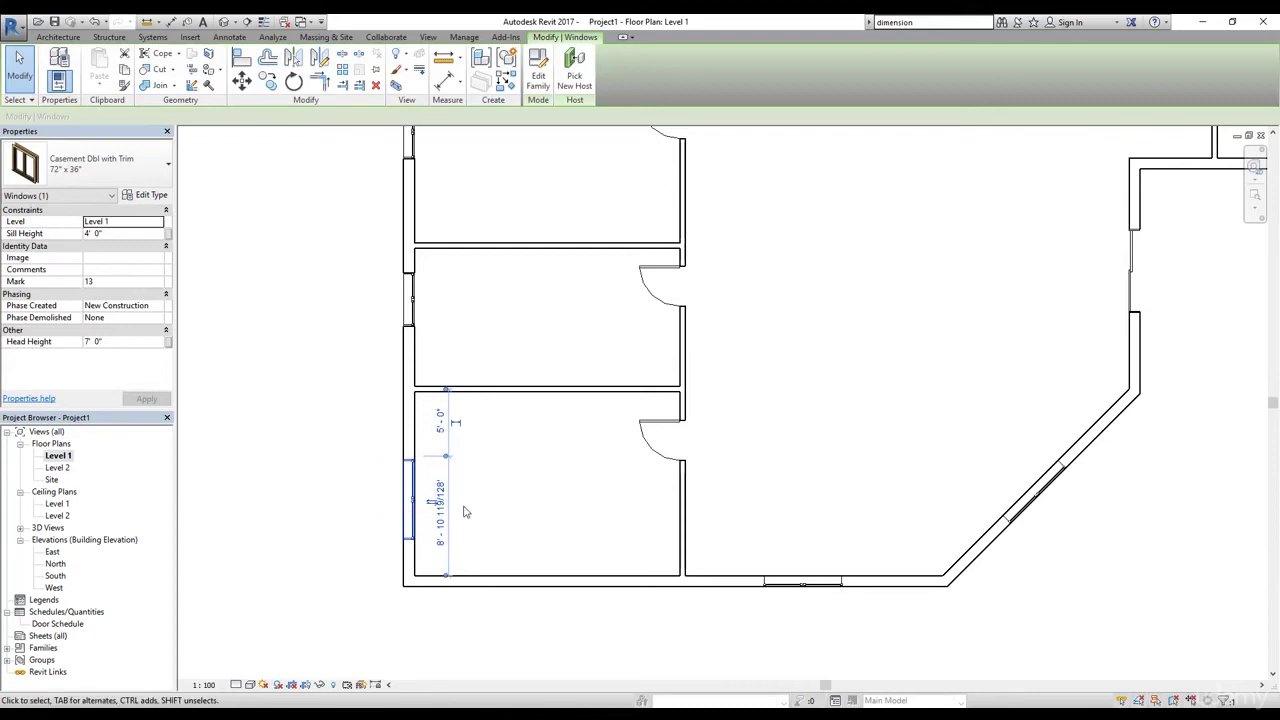
pyautogui.click(337, 444)
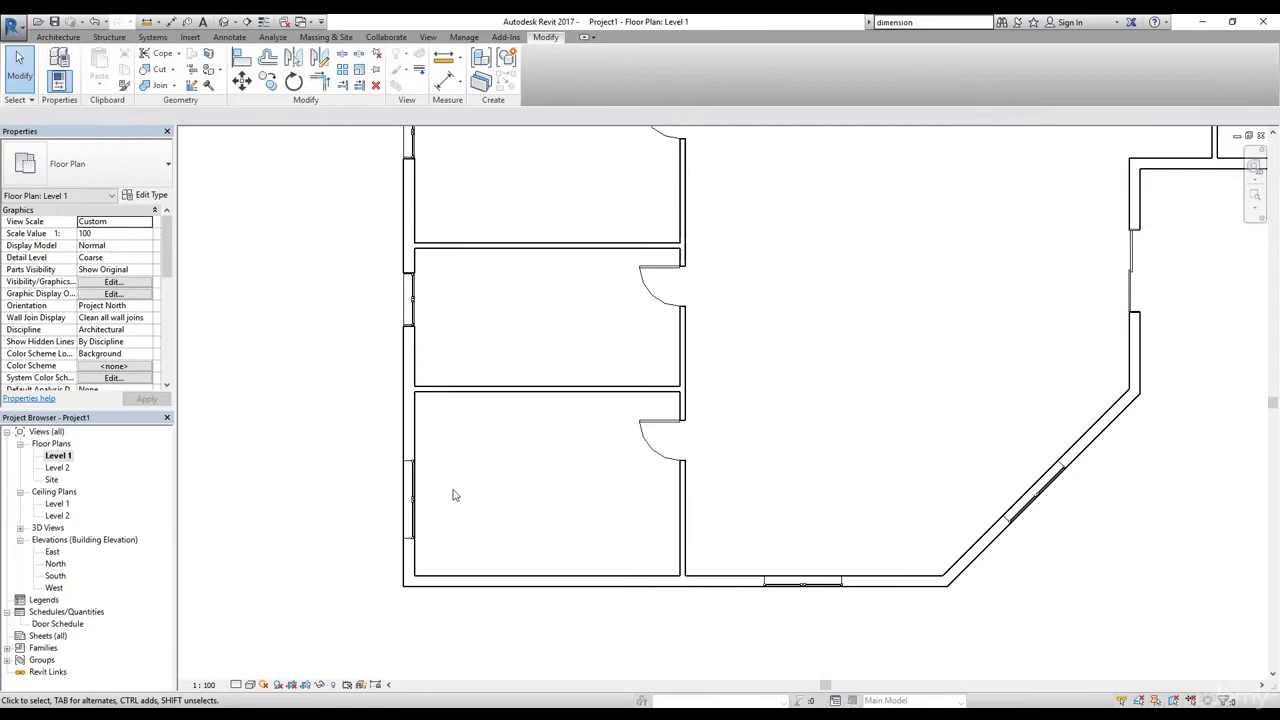
pyautogui.scroll(-1, 453, 494)
# Make the upper-room window's temporary dimension permanent and toggle EQ to centre the window in its wall.
pyautogui.moveTo(459, 482); pyautogui.dragTo(437, 560, button='middle')
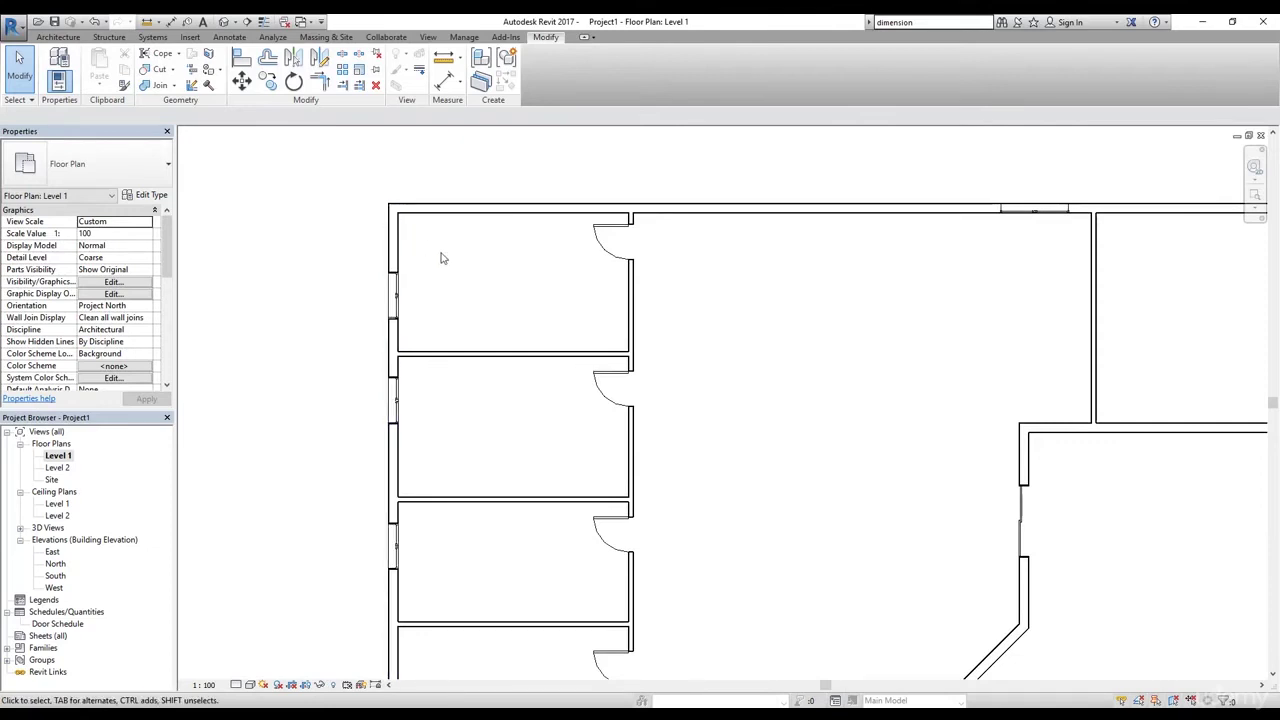
pyautogui.moveTo(423, 258); pyautogui.dragTo(432, 349, button='middle')
pyautogui.scroll(3, 431, 349)
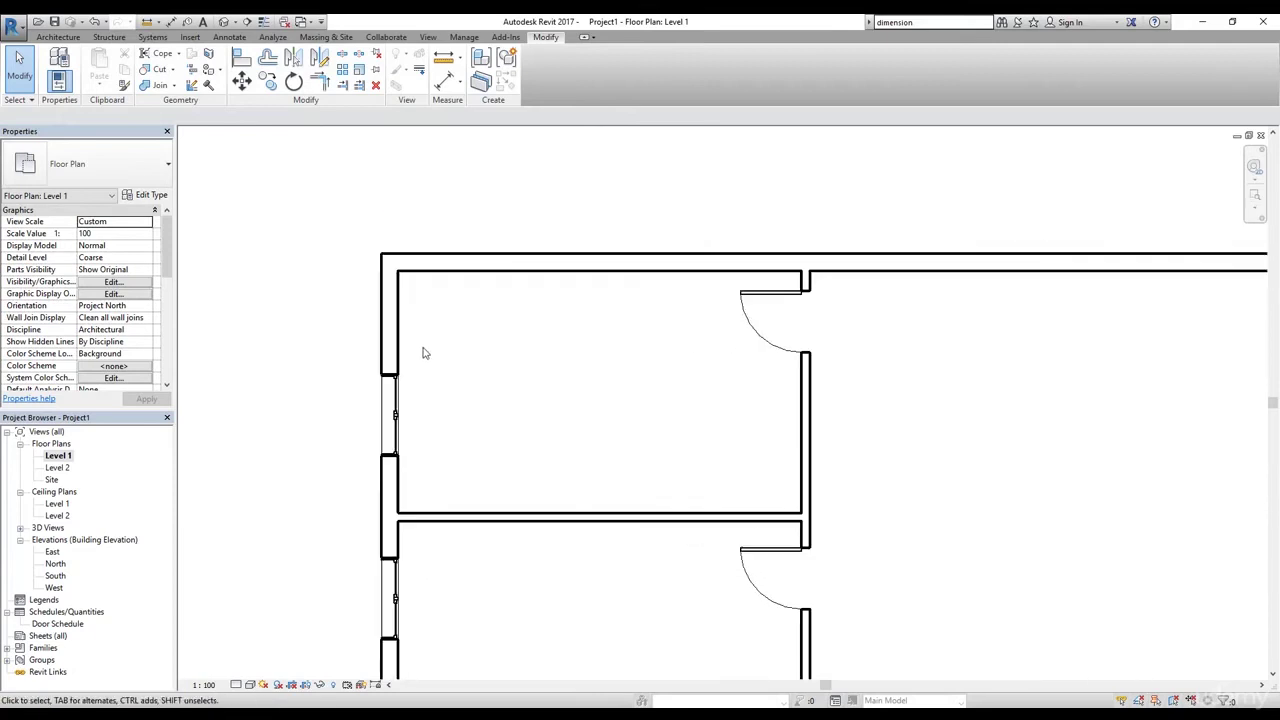
pyautogui.click(394, 416)
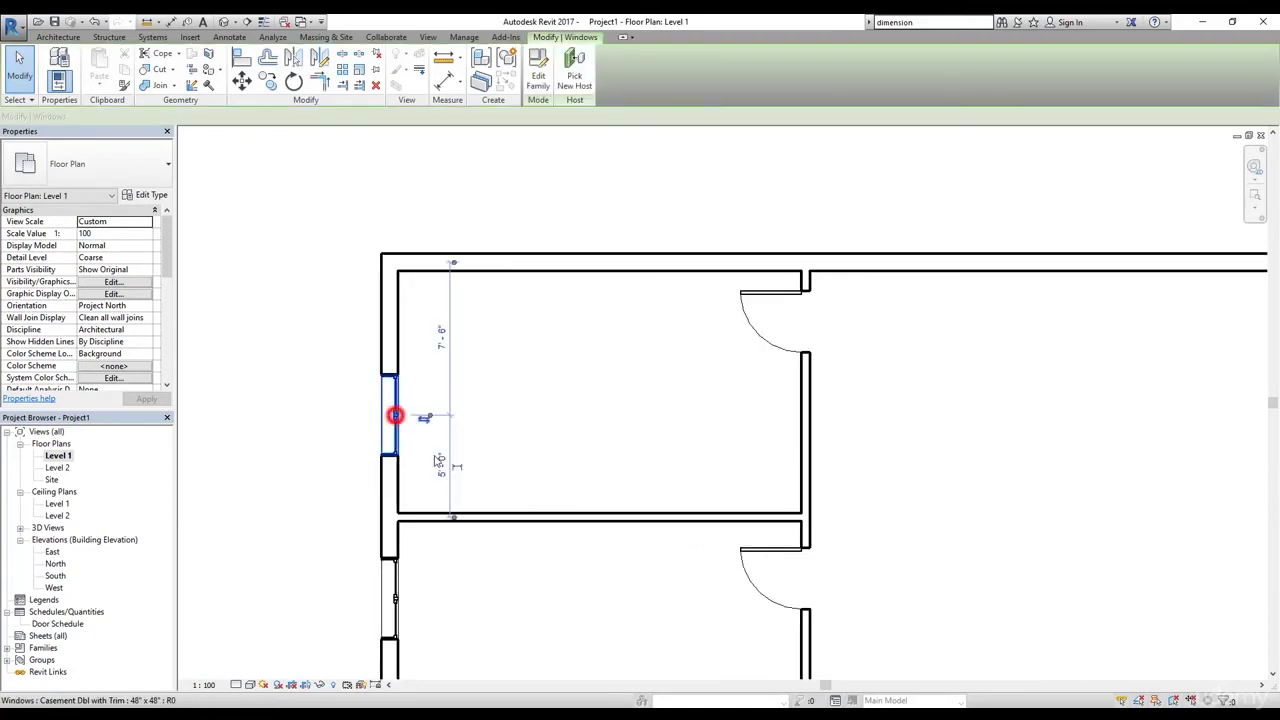
pyautogui.click(459, 470)
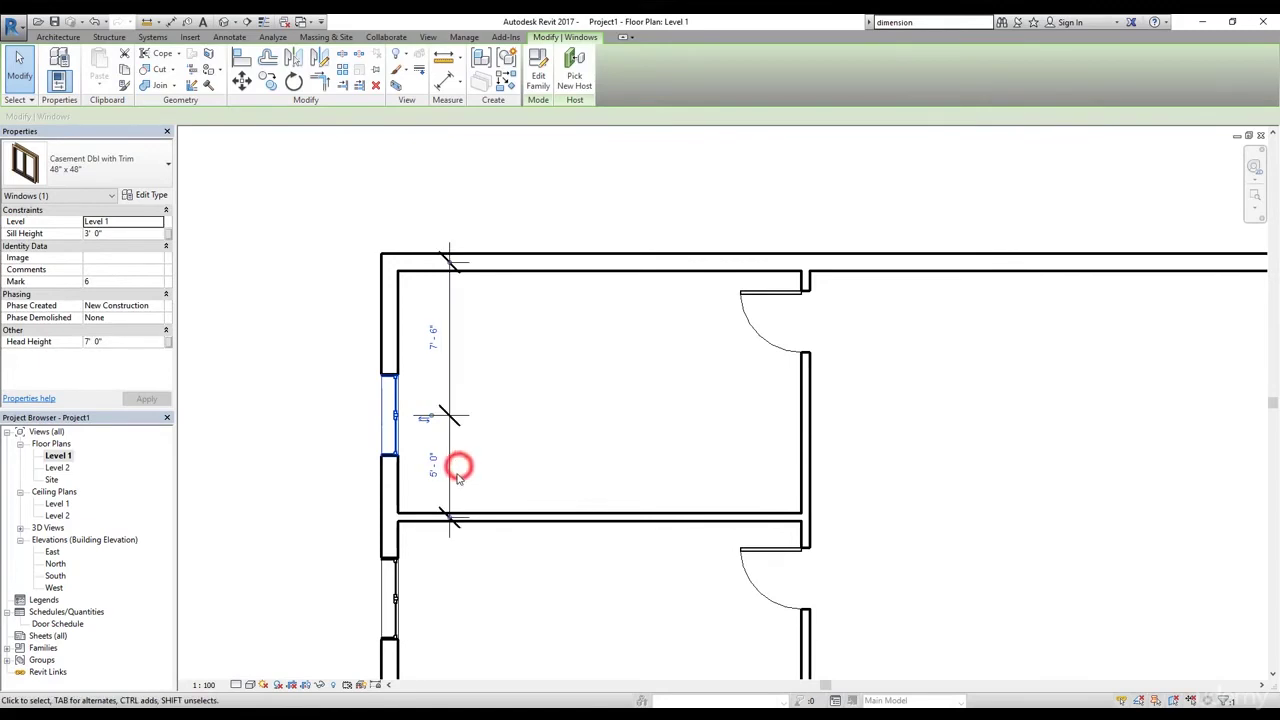
pyautogui.click(449, 420)
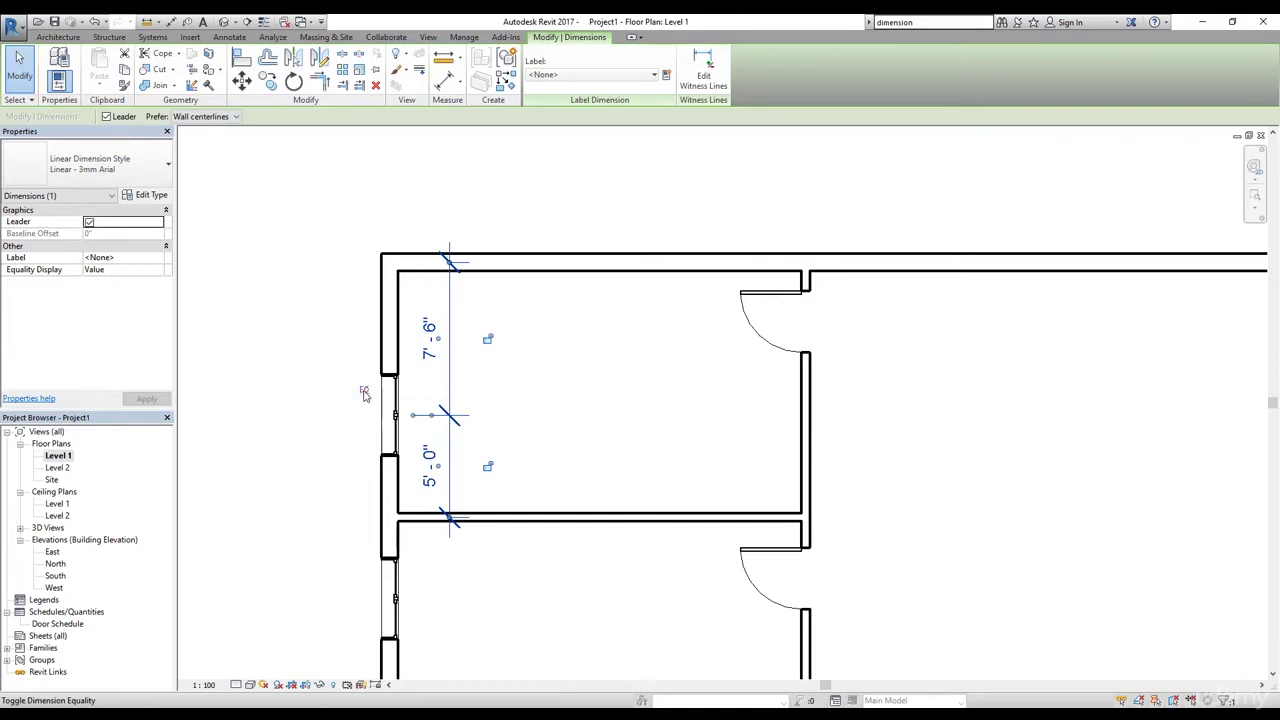
pyautogui.click(364, 392)
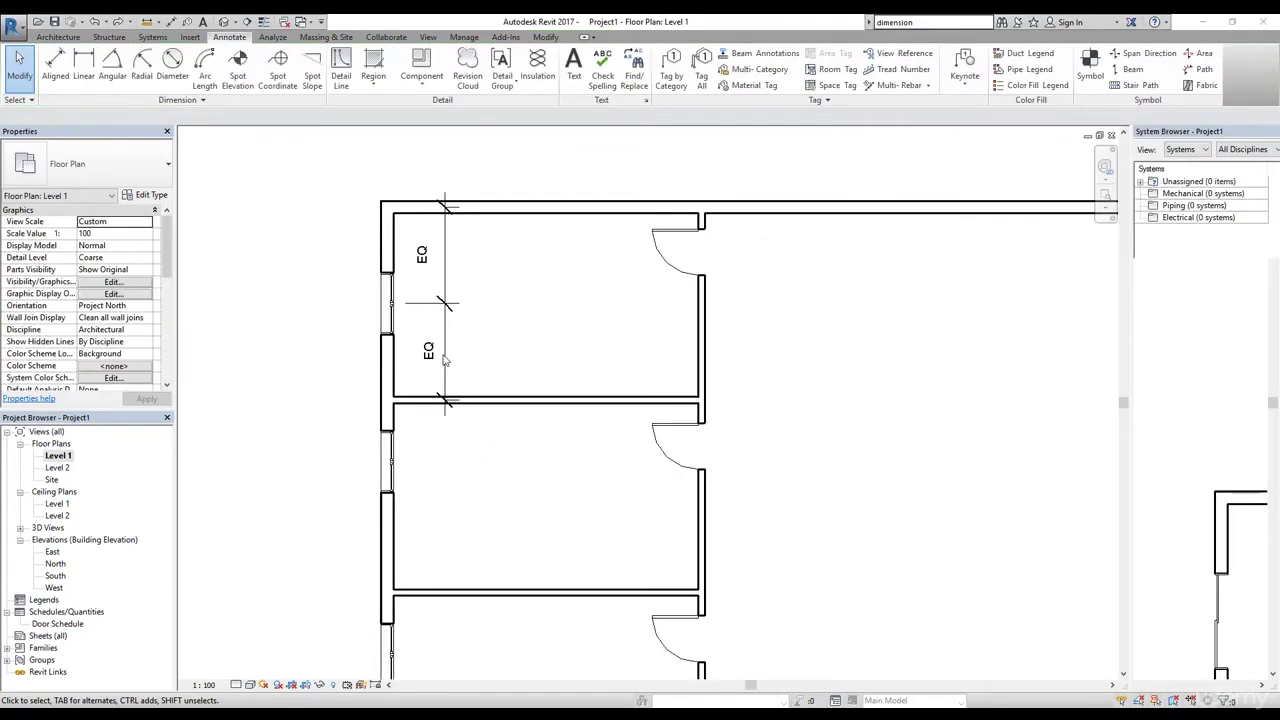
# Set the EQ dimension's Equality Display to Value so both segments read 6' - 3".
pyautogui.click(443, 356)
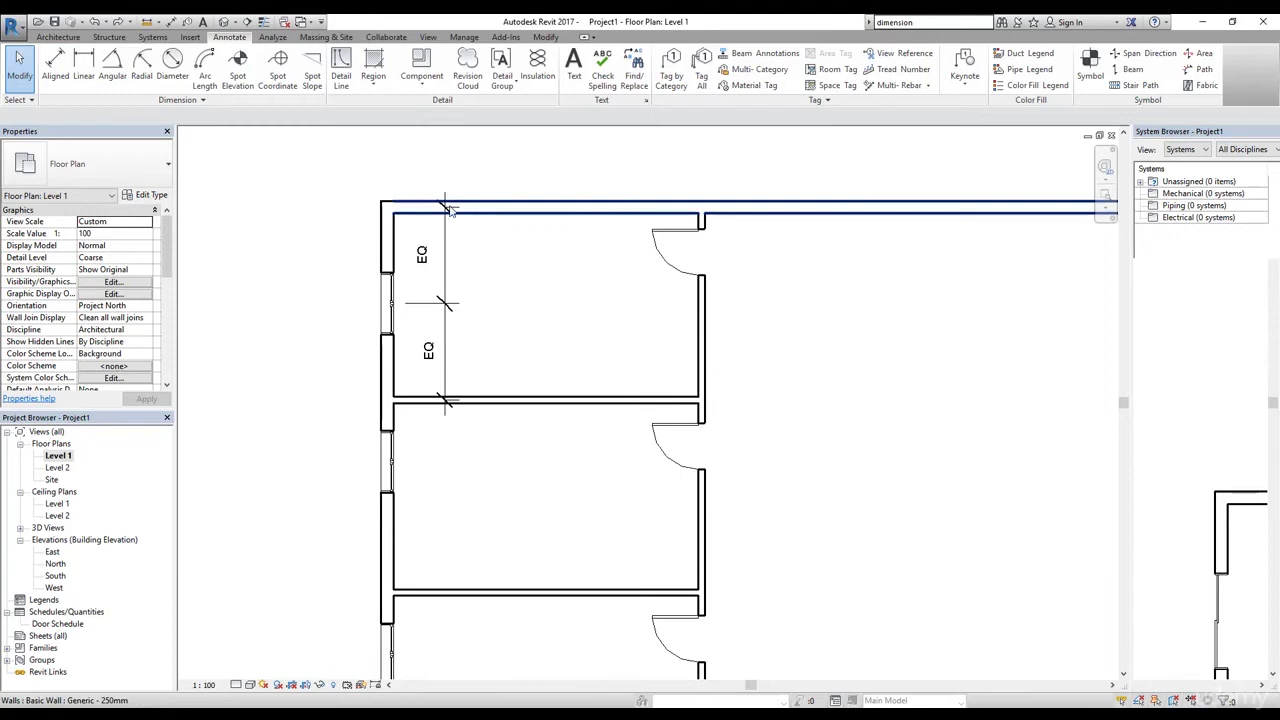
pyautogui.click(445, 302)
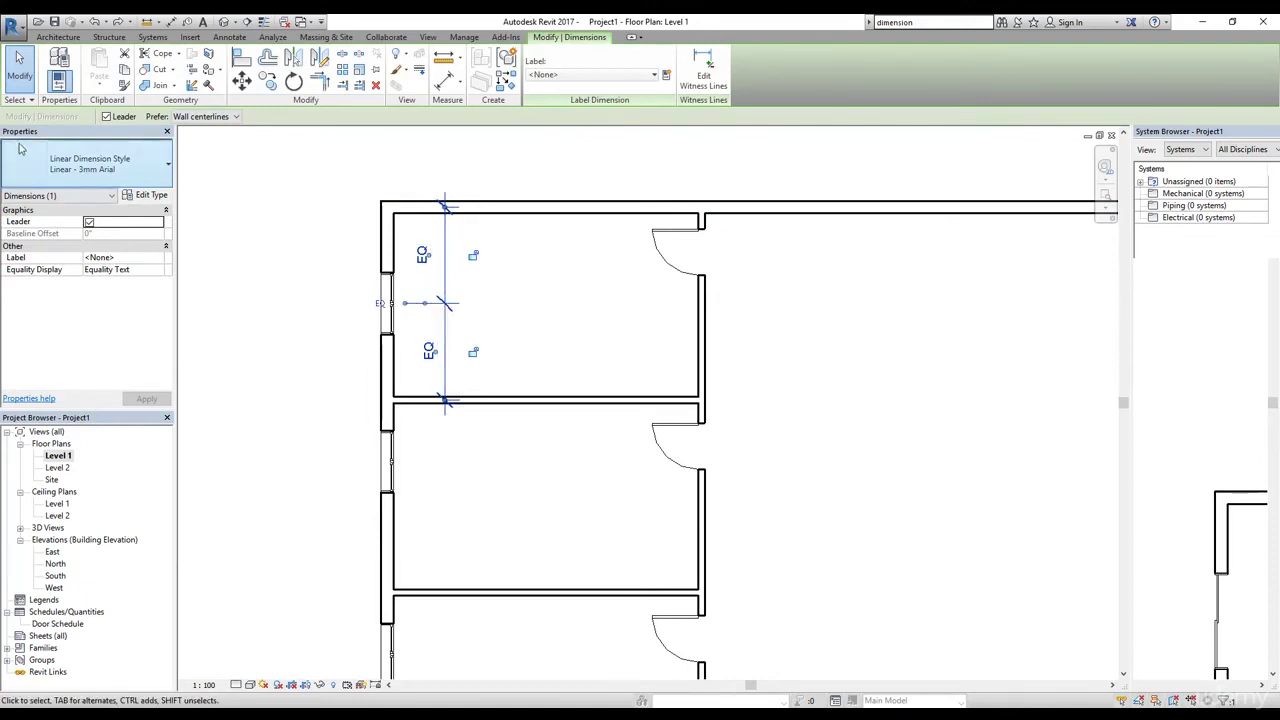
pyautogui.click(50, 270)
pyautogui.click(140, 269)
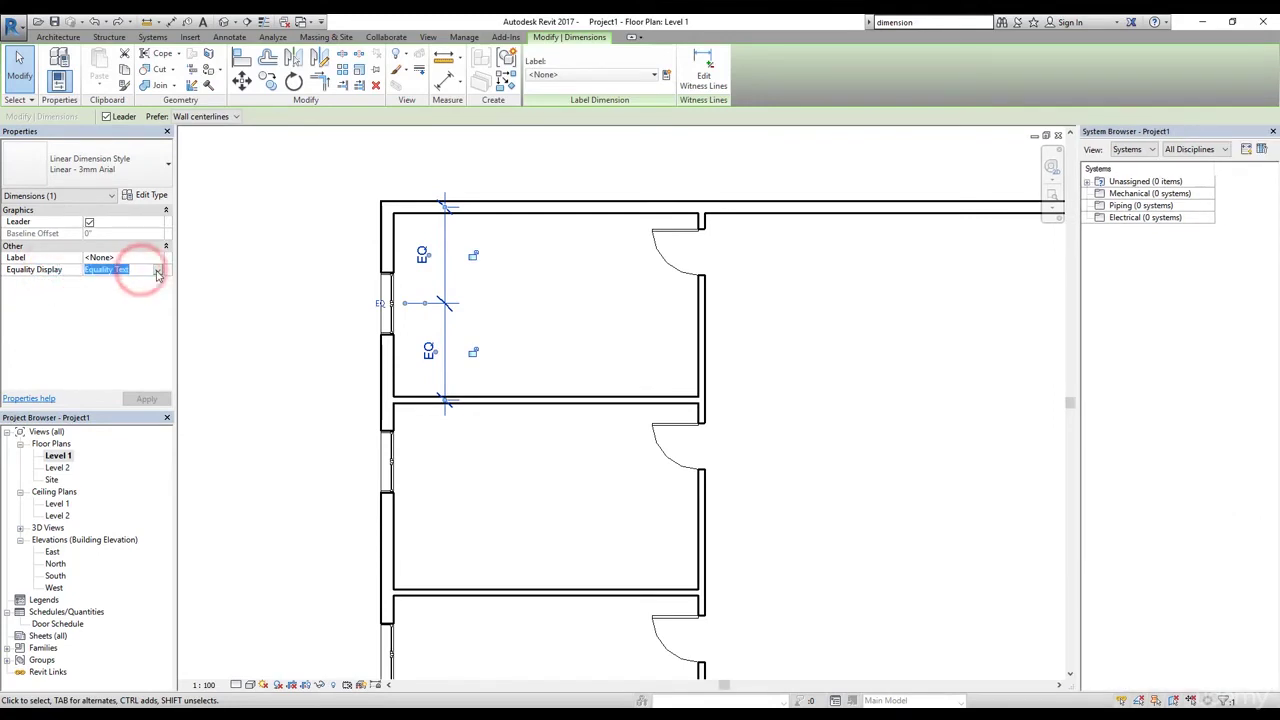
pyautogui.click(157, 271)
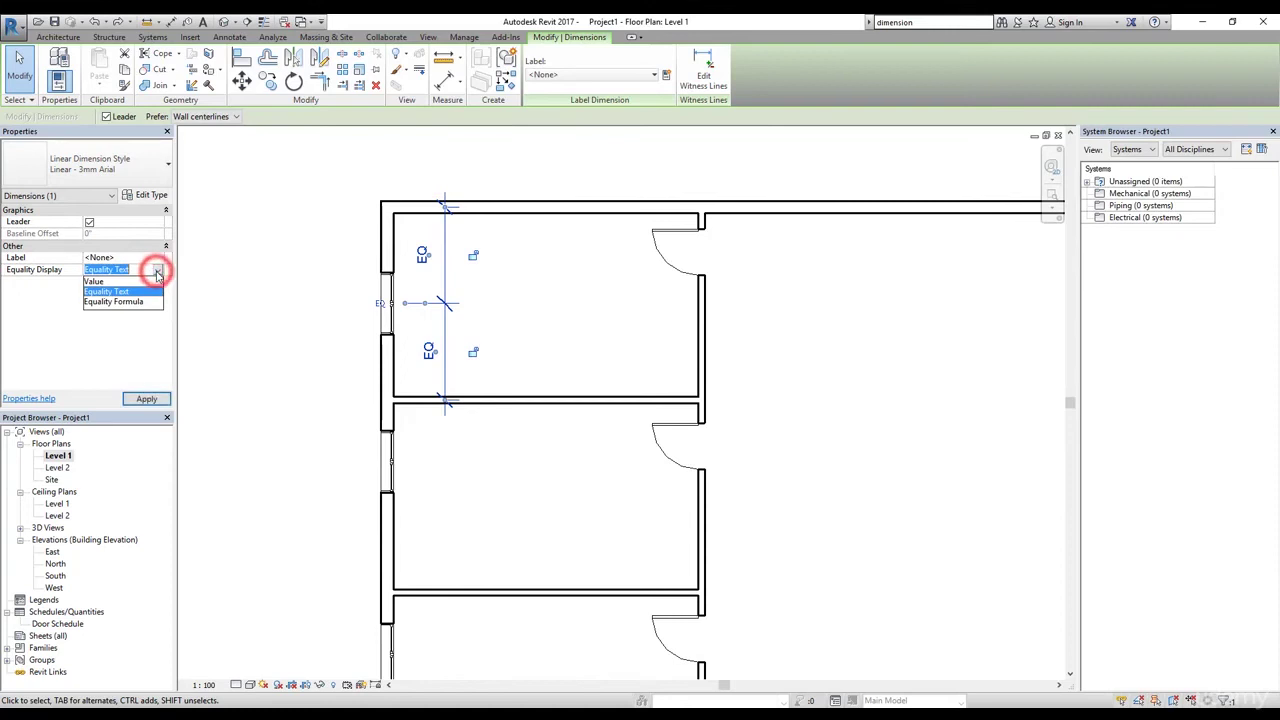
pyautogui.click(94, 282)
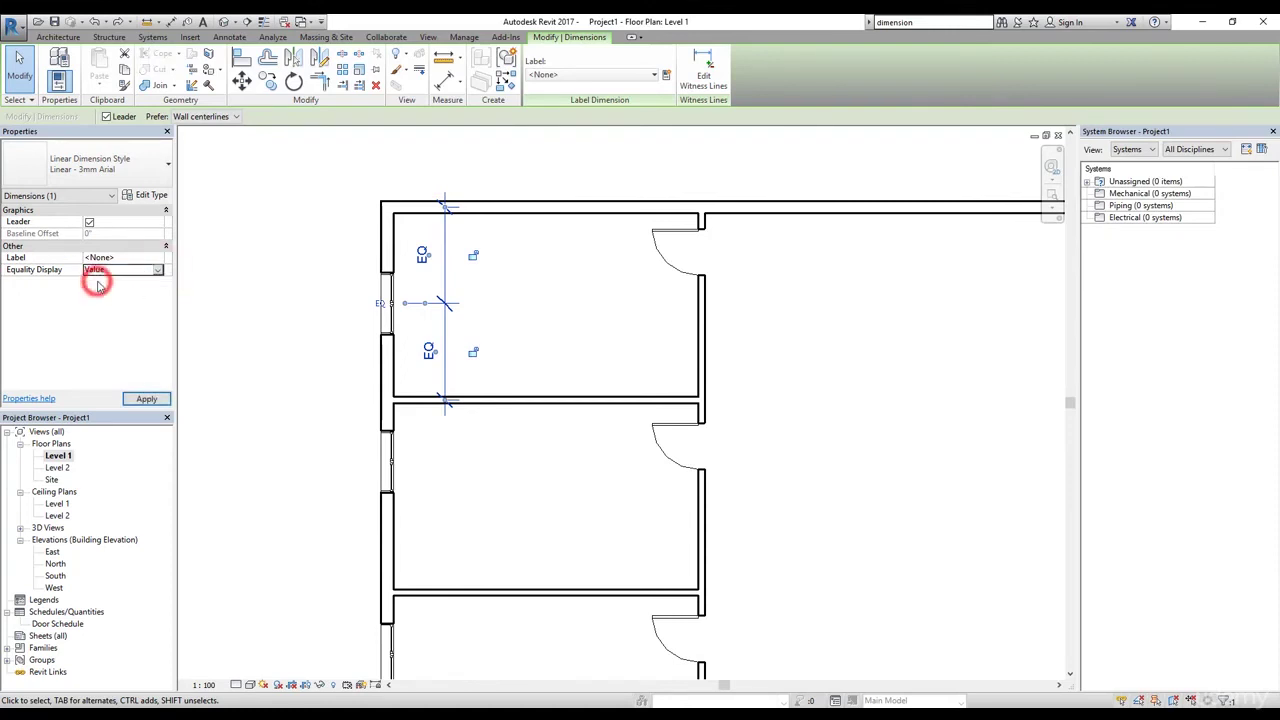
pyautogui.click(147, 399)
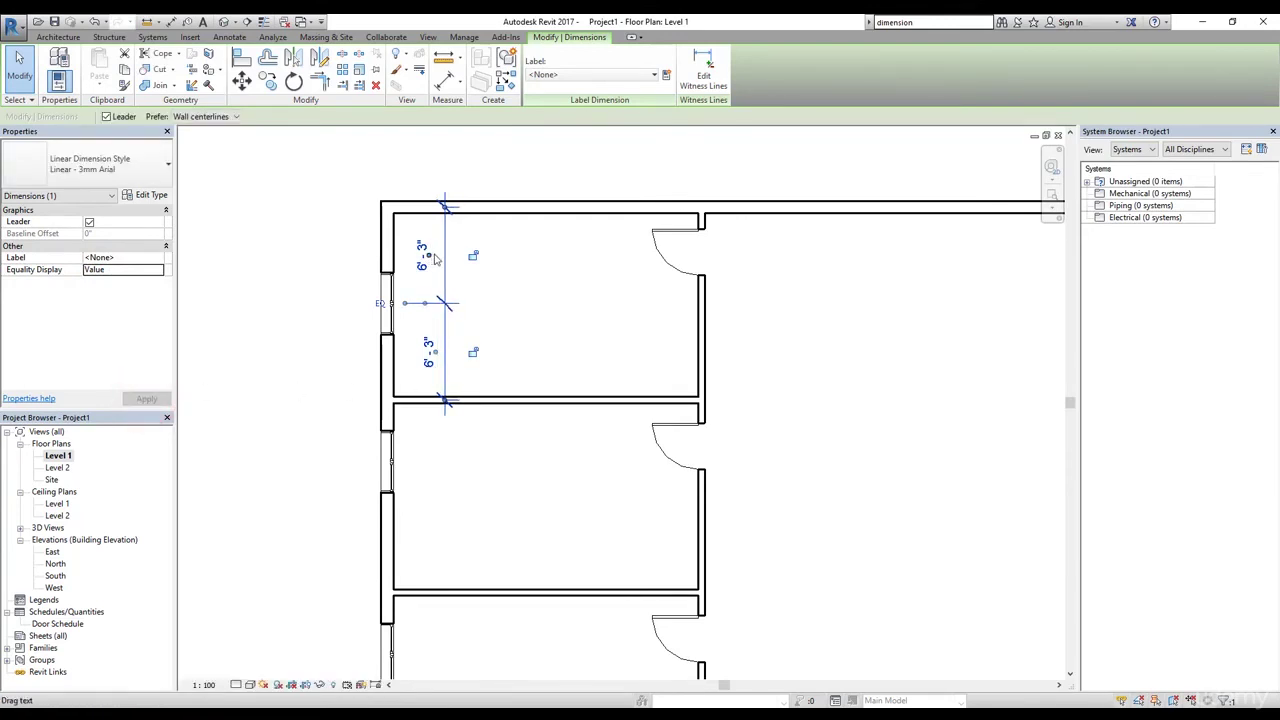
pyautogui.press('Escape')
pyautogui.moveTo(436, 259); pyautogui.dragTo(312, 213, button='middle')
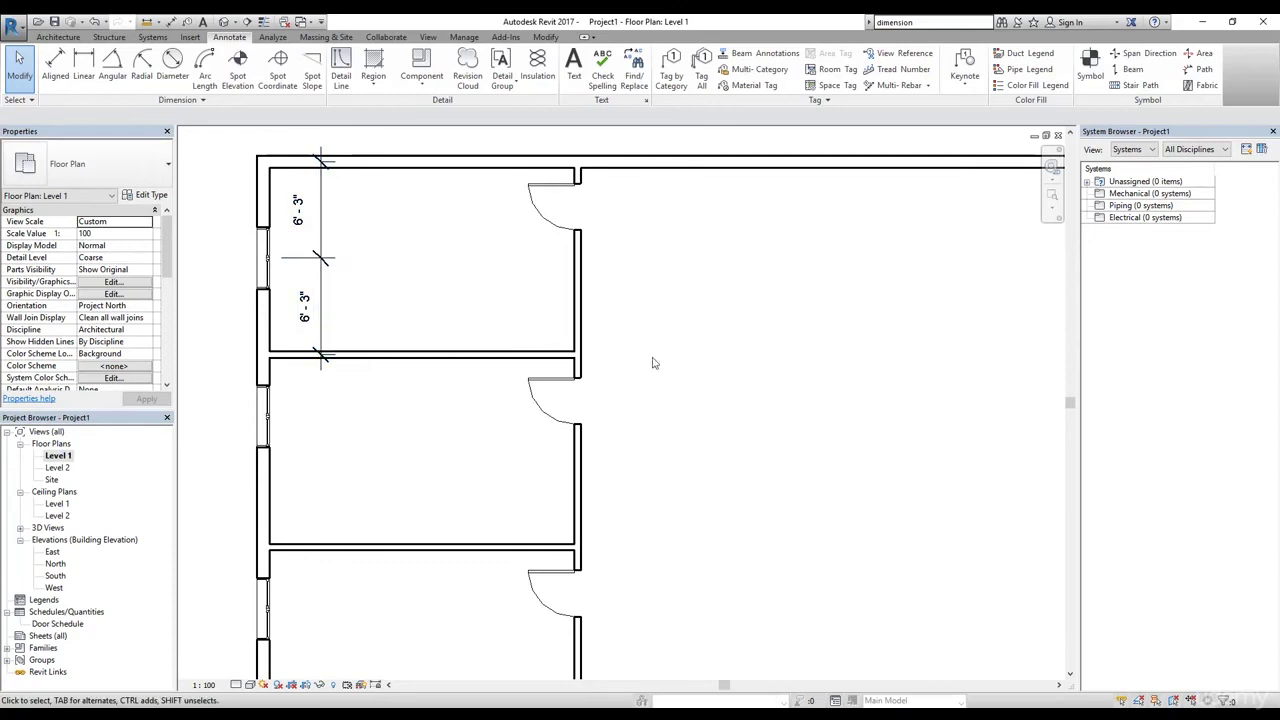
# Re-measure the door's temporary dimension from the wall's inner face to the door edge, moving it flush.
pyautogui.click(565, 385)
pyautogui.scroll(2, 550, 415)
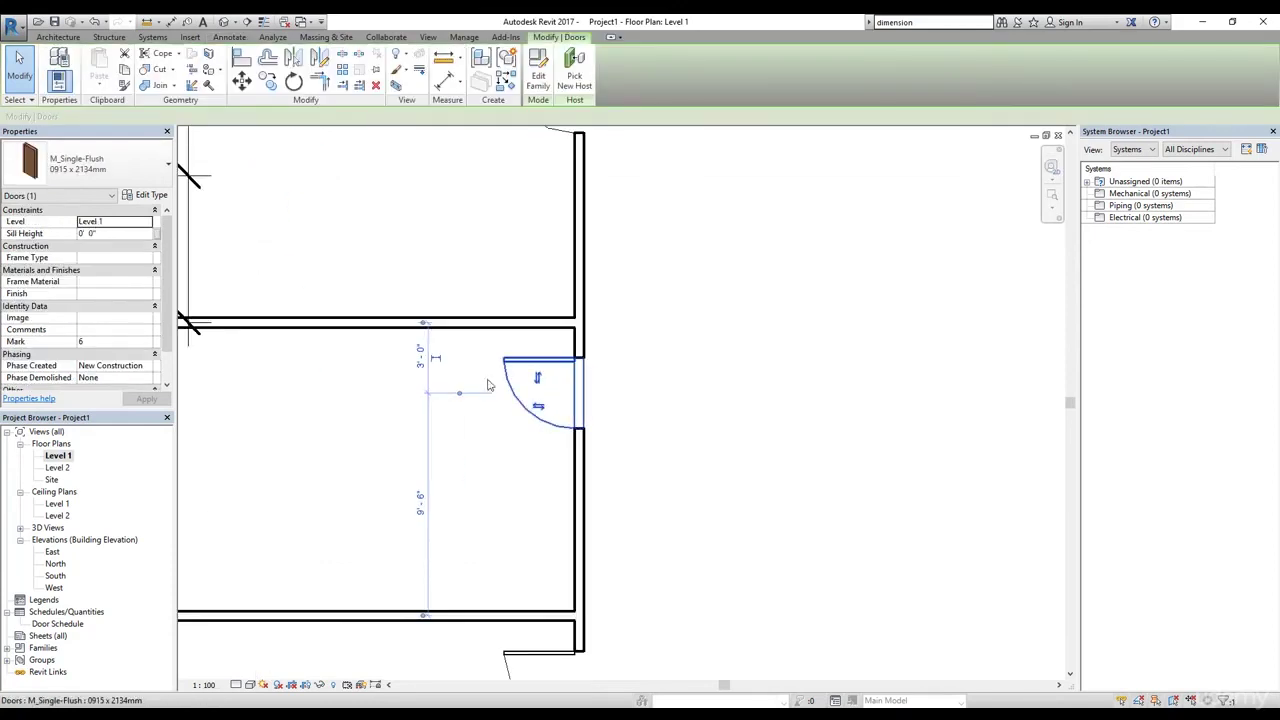
pyautogui.scroll(2, 428, 360)
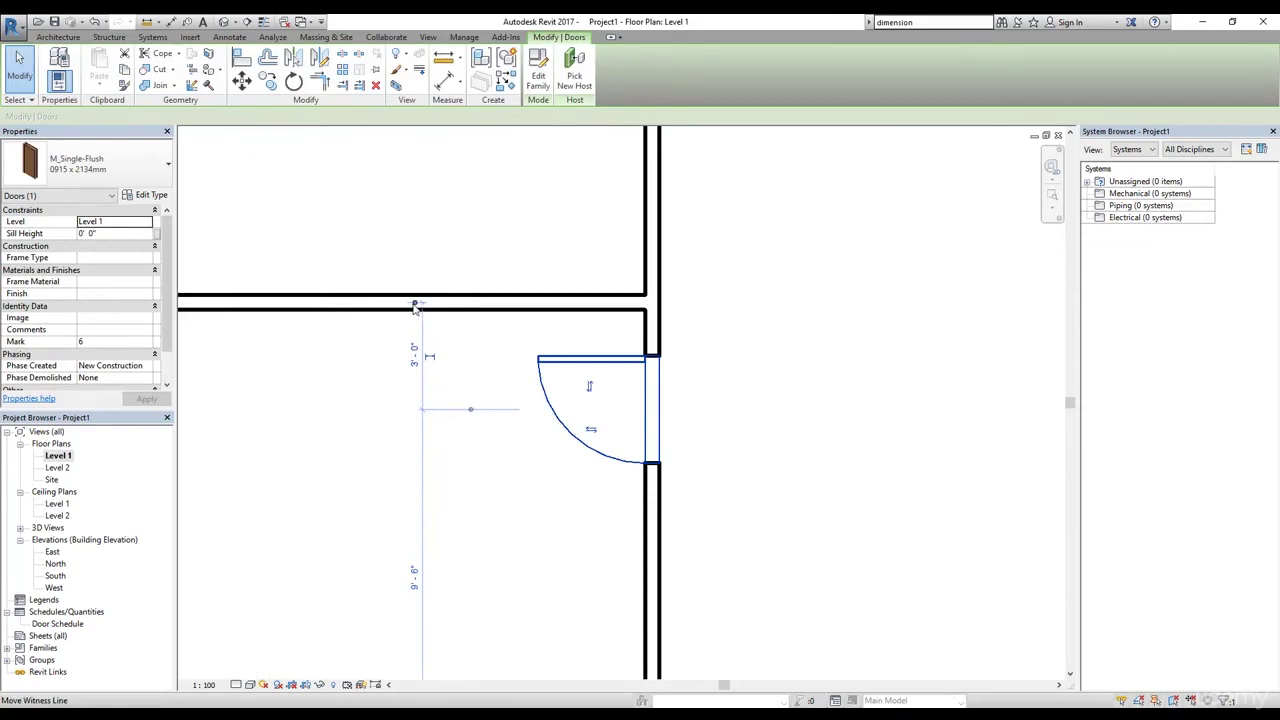
pyautogui.moveTo(415, 305); pyautogui.dragTo(418, 312)
pyautogui.click(470, 409)
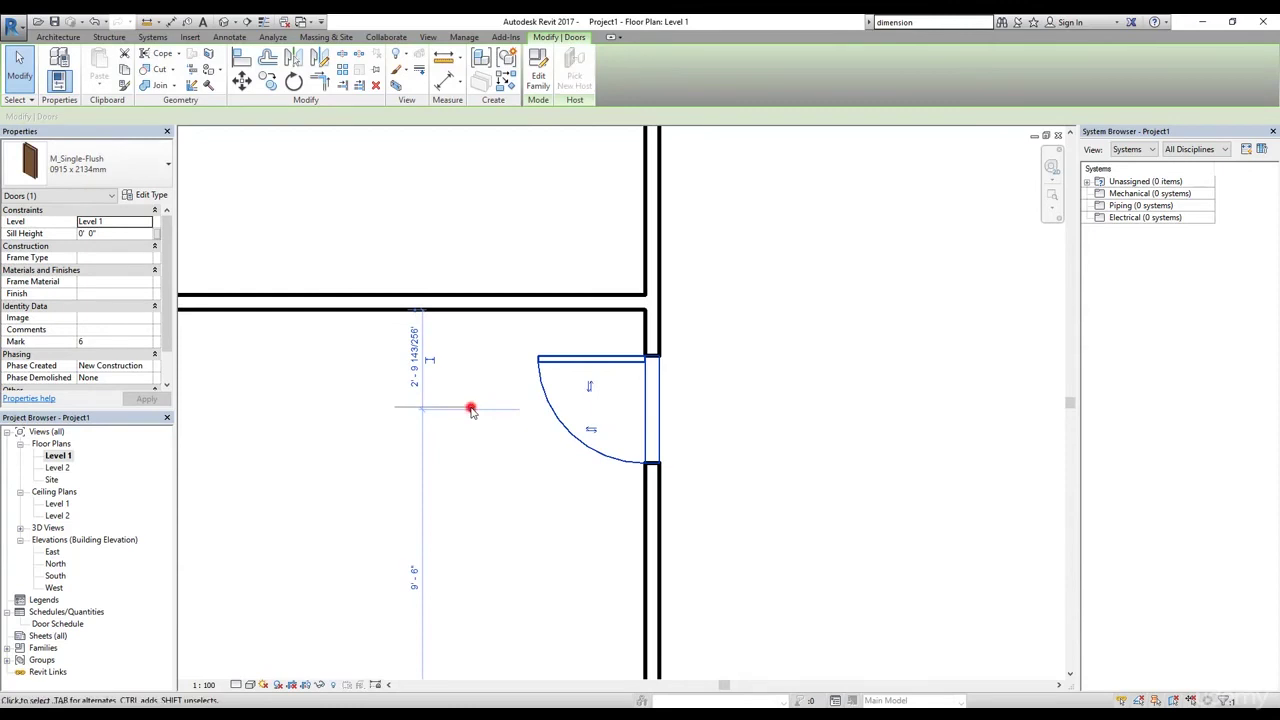
pyautogui.click(415, 337)
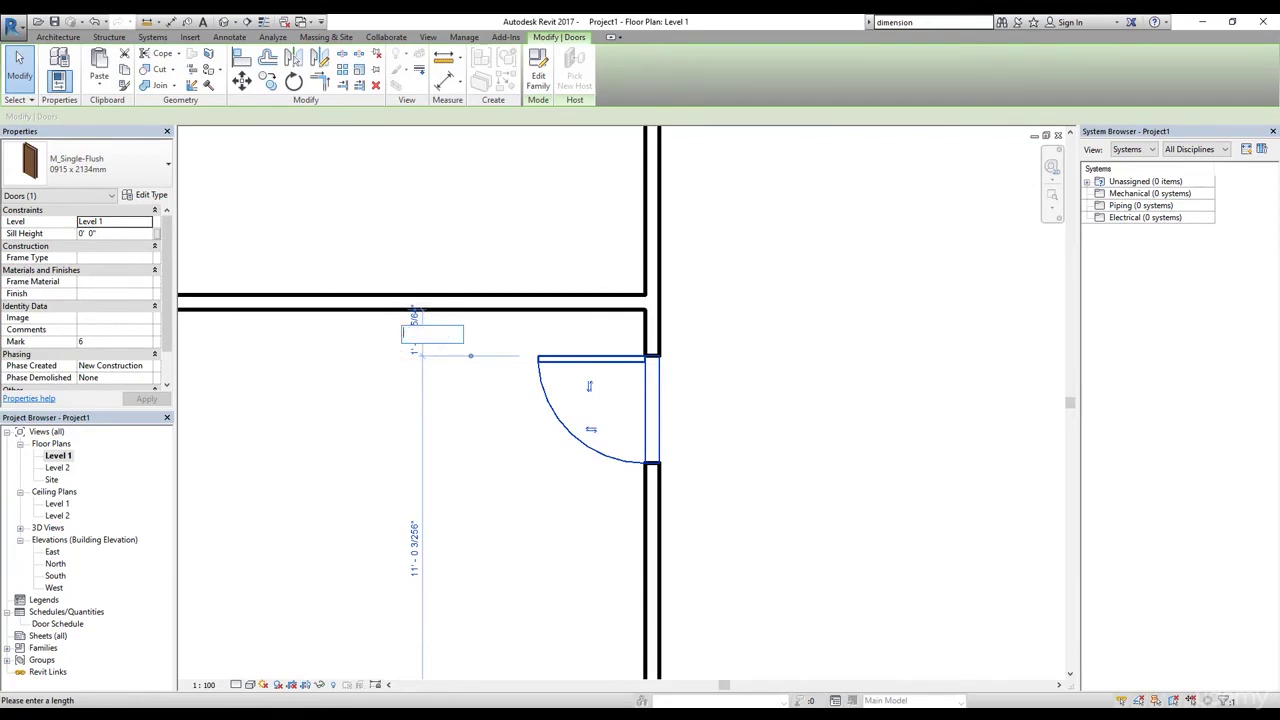
pyautogui.press('Return')
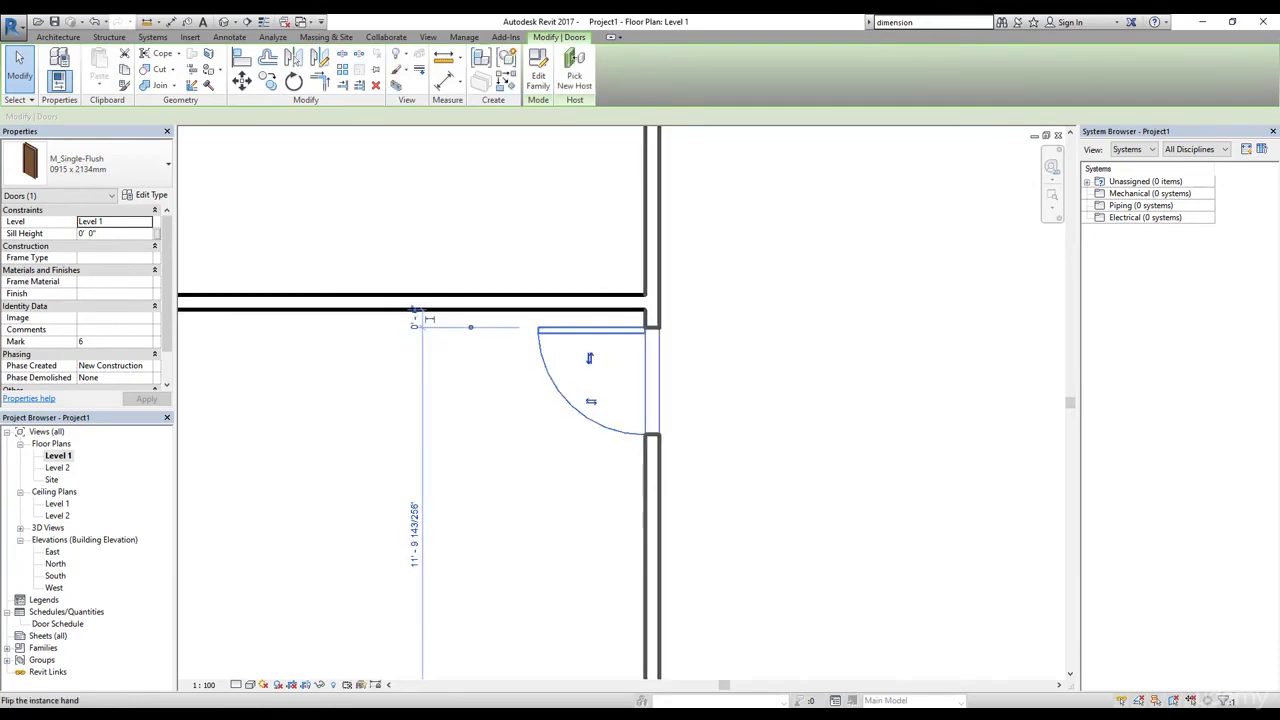
# Set the door's offset from the upper wall to 0' 6" and convert it to a permanent dimension.
pyautogui.click(755, 362)
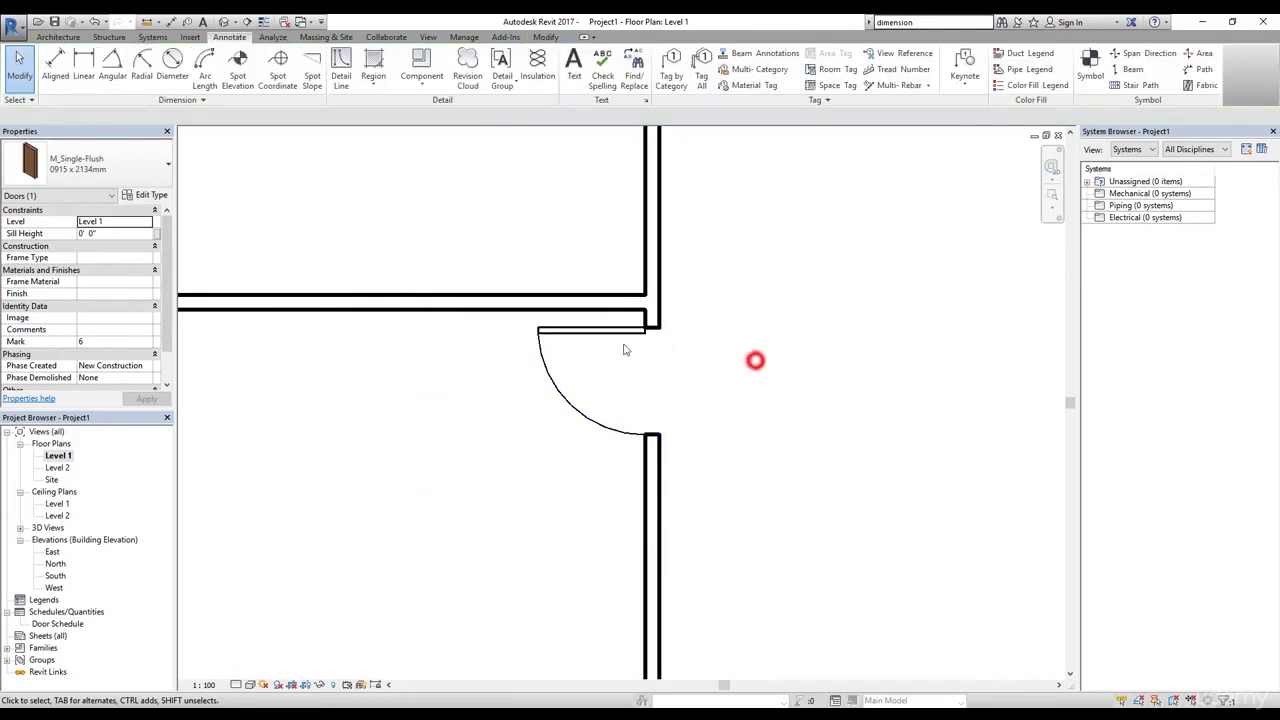
pyautogui.click(550, 386)
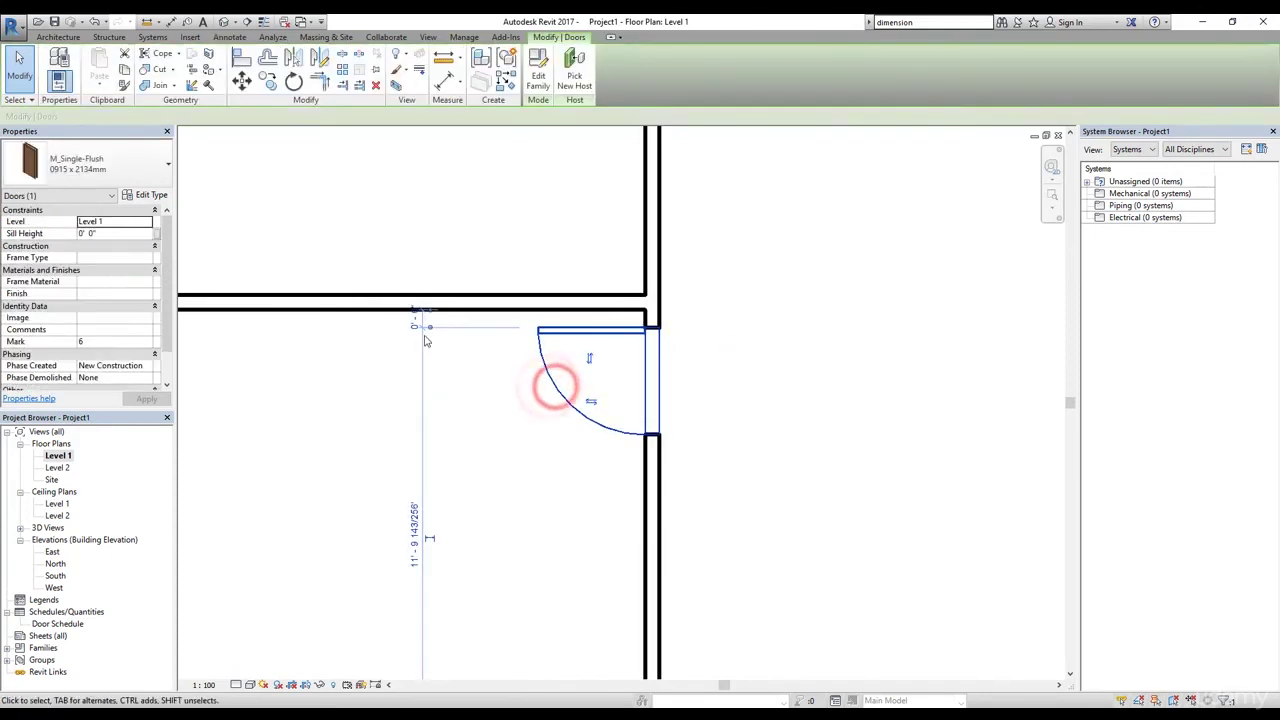
pyautogui.click(418, 322)
pyautogui.click(423, 365)
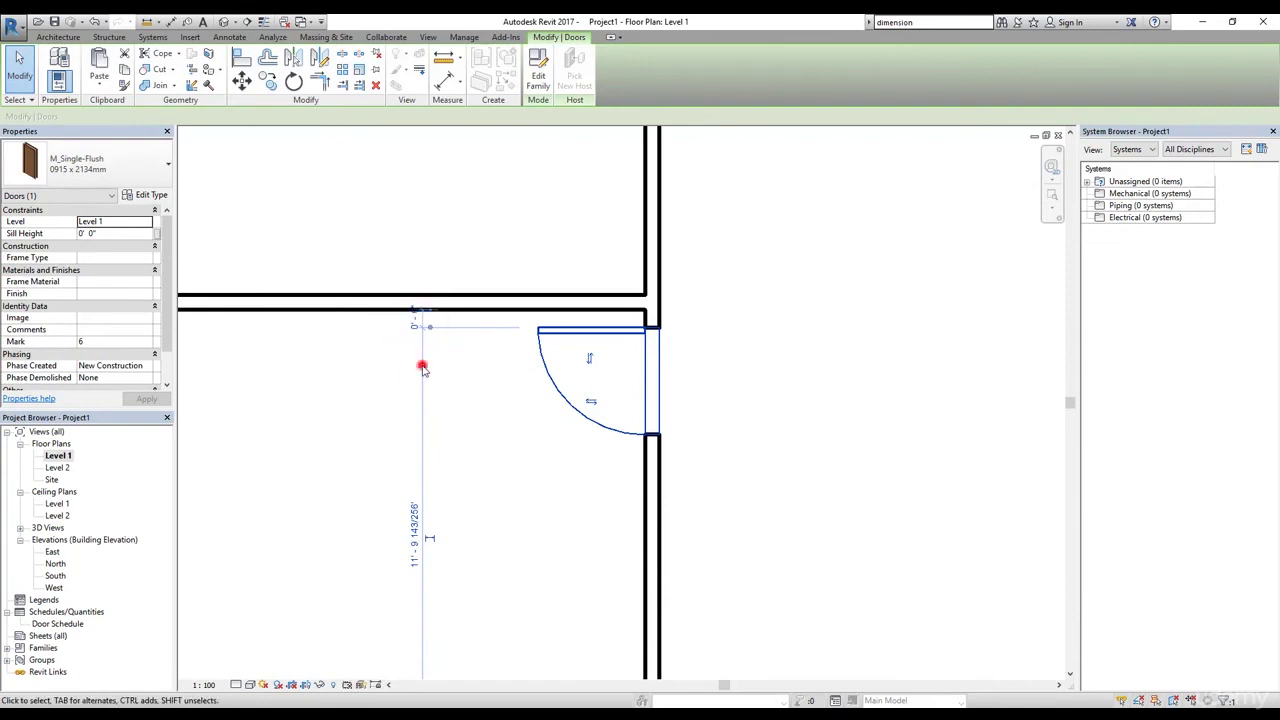
pyautogui.scroll(-1, 421, 362)
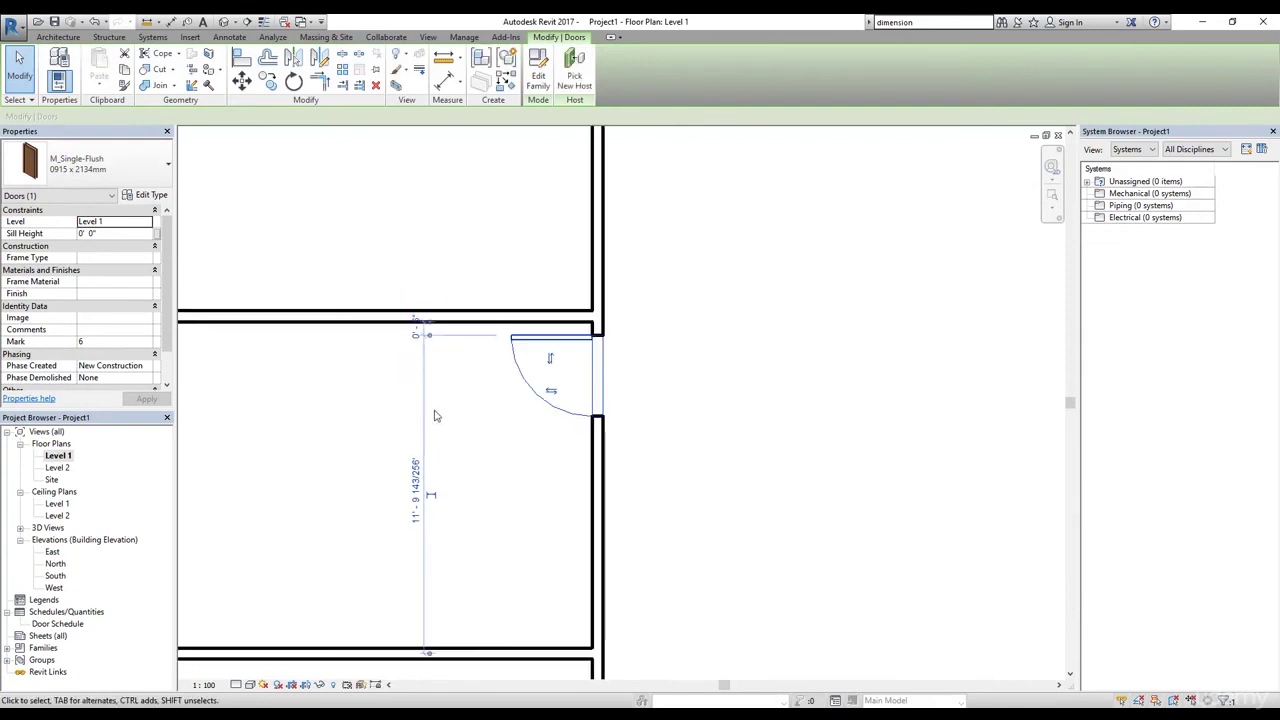
pyautogui.click(432, 498)
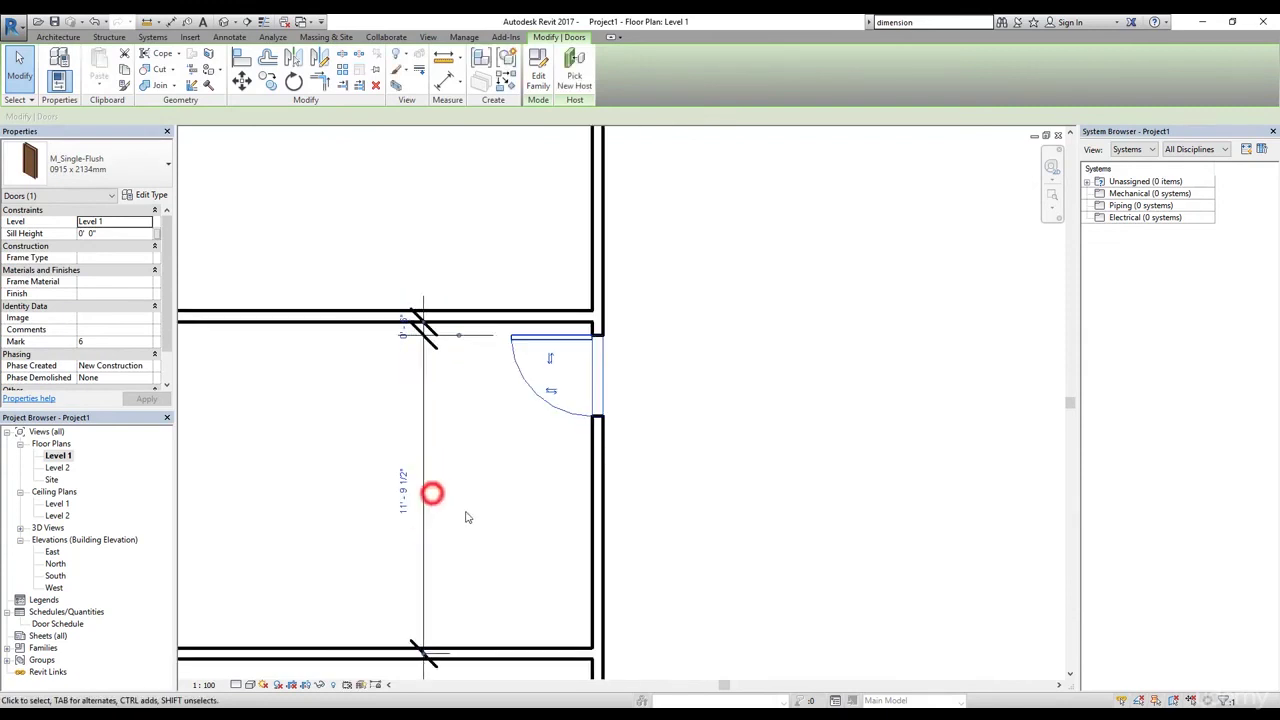
pyautogui.click(481, 436)
pyautogui.scroll(-1, 531, 436)
pyautogui.click(393, 352)
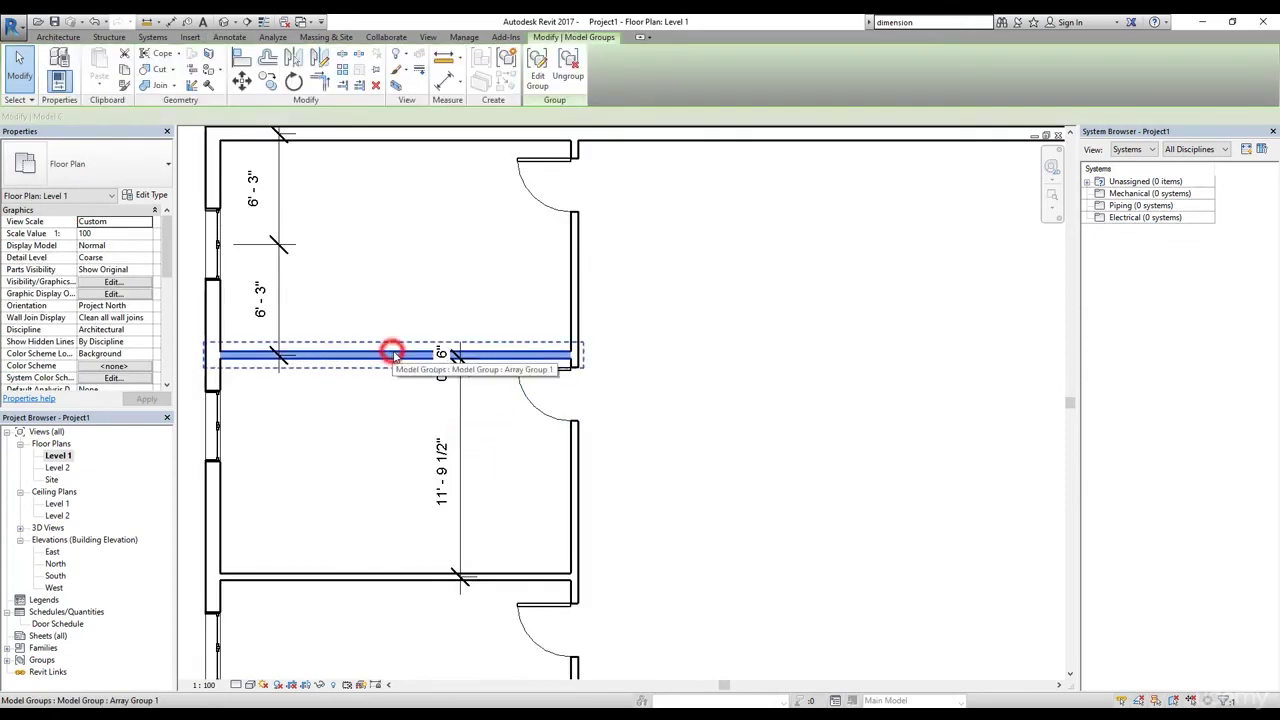
pyautogui.moveTo(393, 352); pyautogui.dragTo(400, 327)
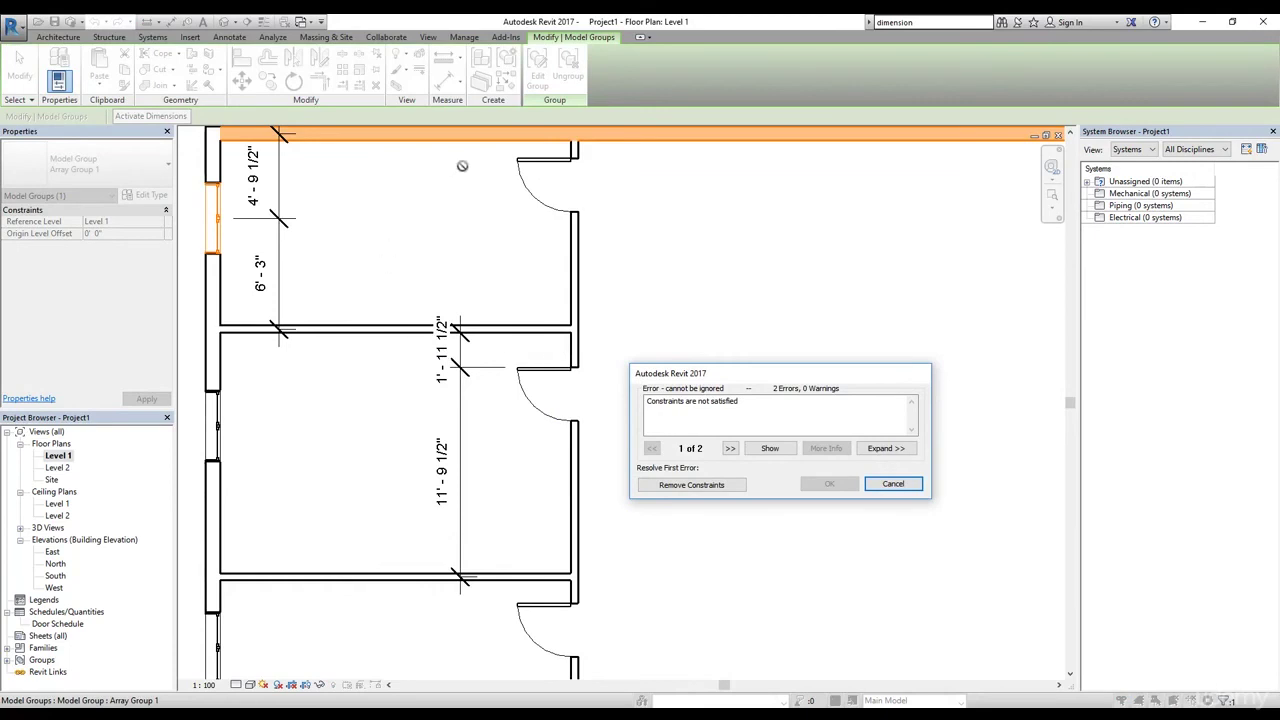
pyautogui.click(893, 484)
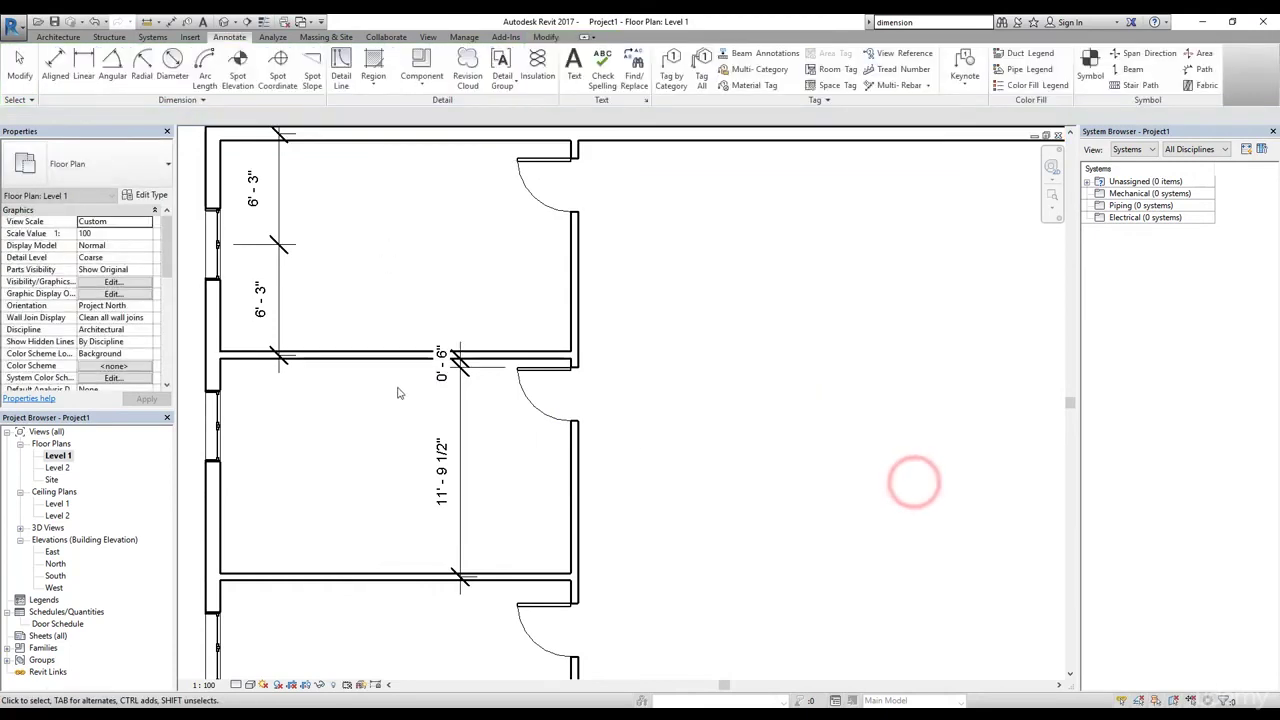
pyautogui.keyDown('ctrl'); pyautogui.moveTo(222, 436); pyautogui.dragTo(236, 512); pyautogui.keyUp('ctrl')
pyautogui.click(347, 409)
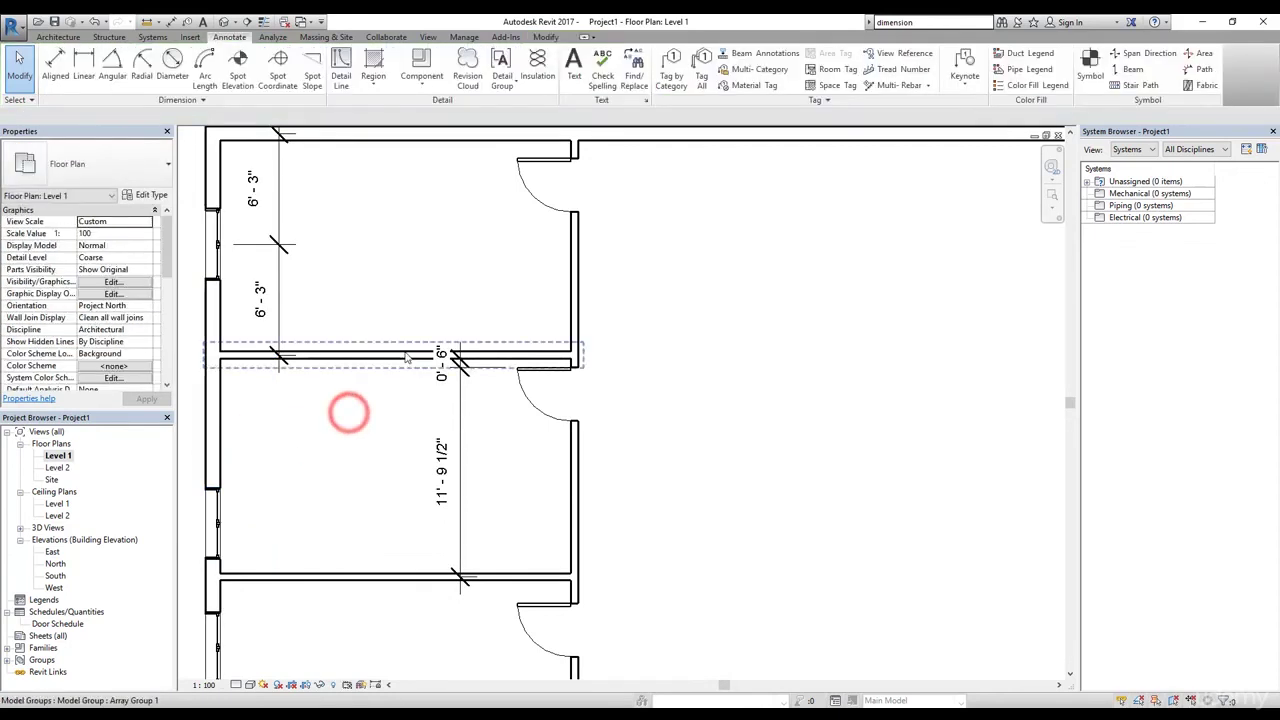
pyautogui.click(400, 354)
pyautogui.moveTo(392, 356); pyautogui.dragTo(389, 400)
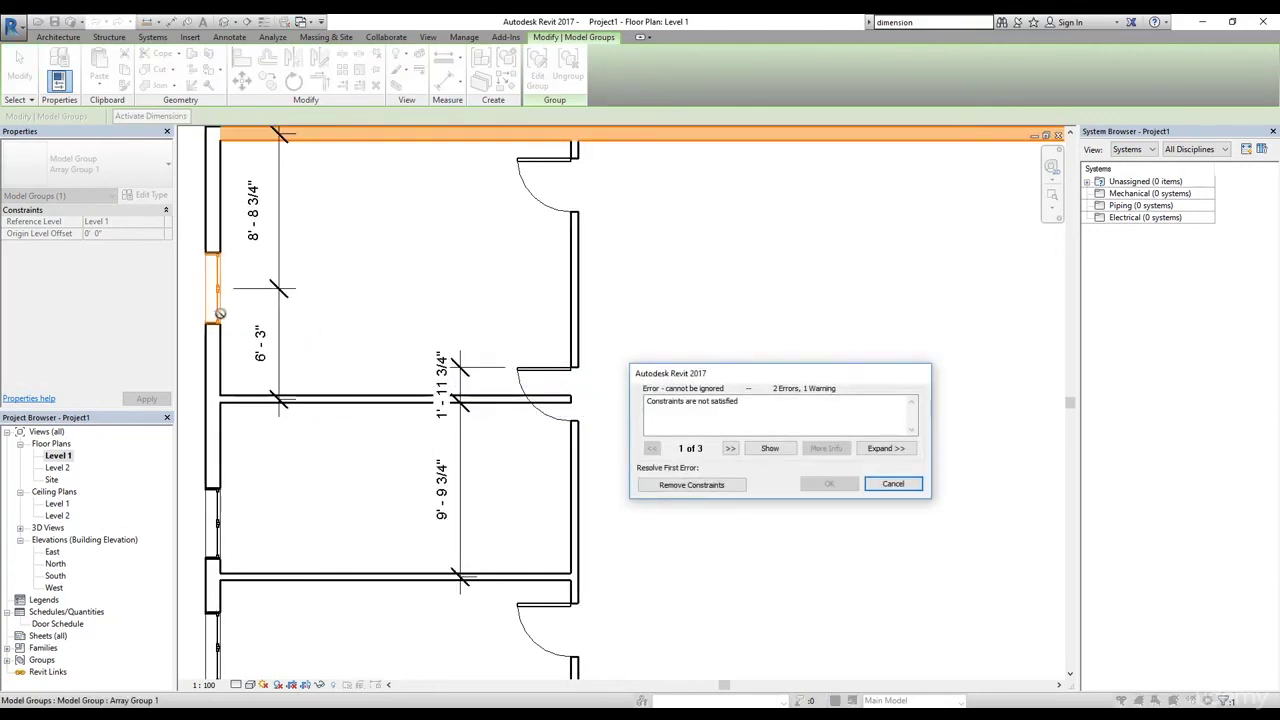
pyautogui.click(893, 484)
pyautogui.click(657, 403)
pyautogui.click(530, 371)
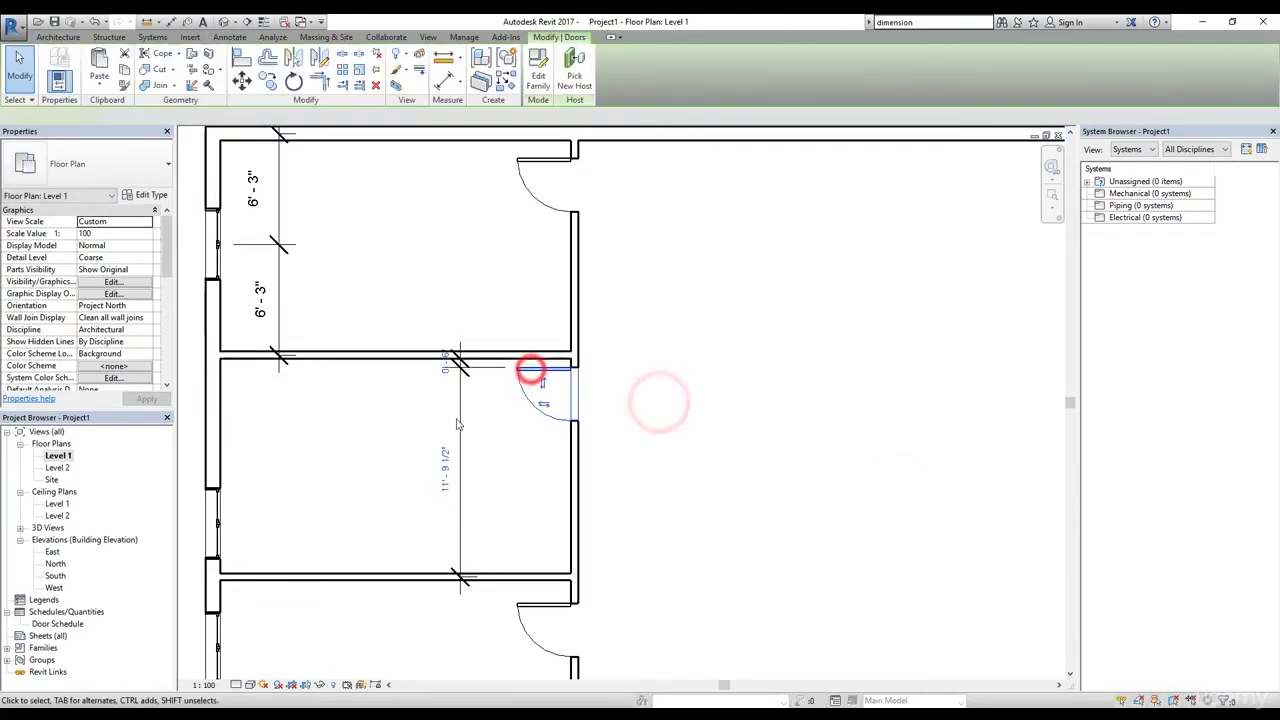
pyautogui.click(458, 368)
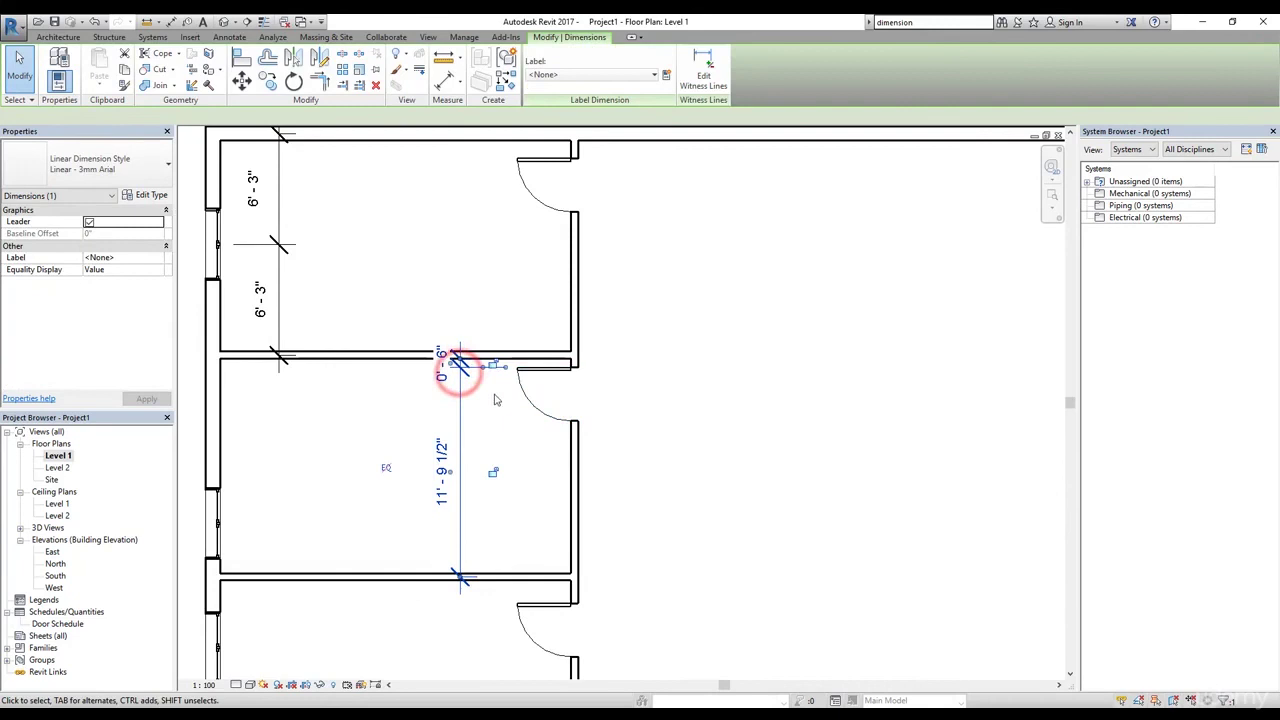
pyautogui.click(491, 363)
pyautogui.click(392, 357)
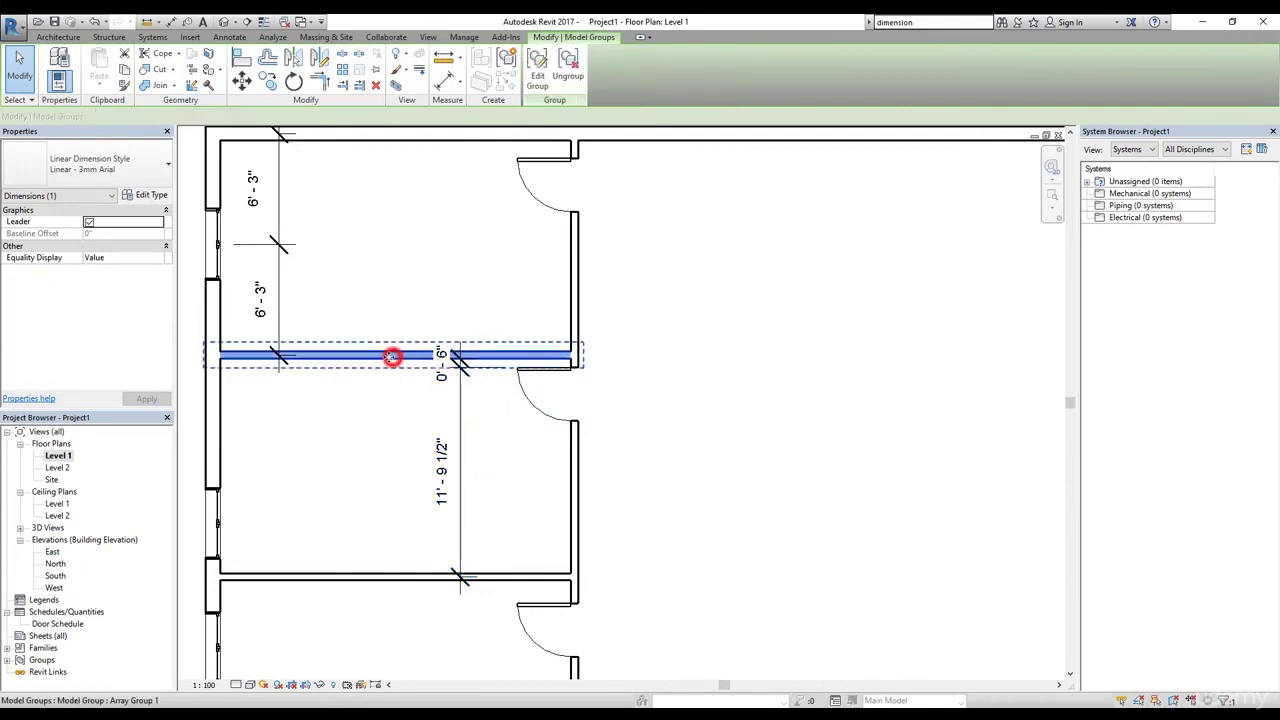
pyautogui.moveTo(390, 383); pyautogui.dragTo(392, 412)
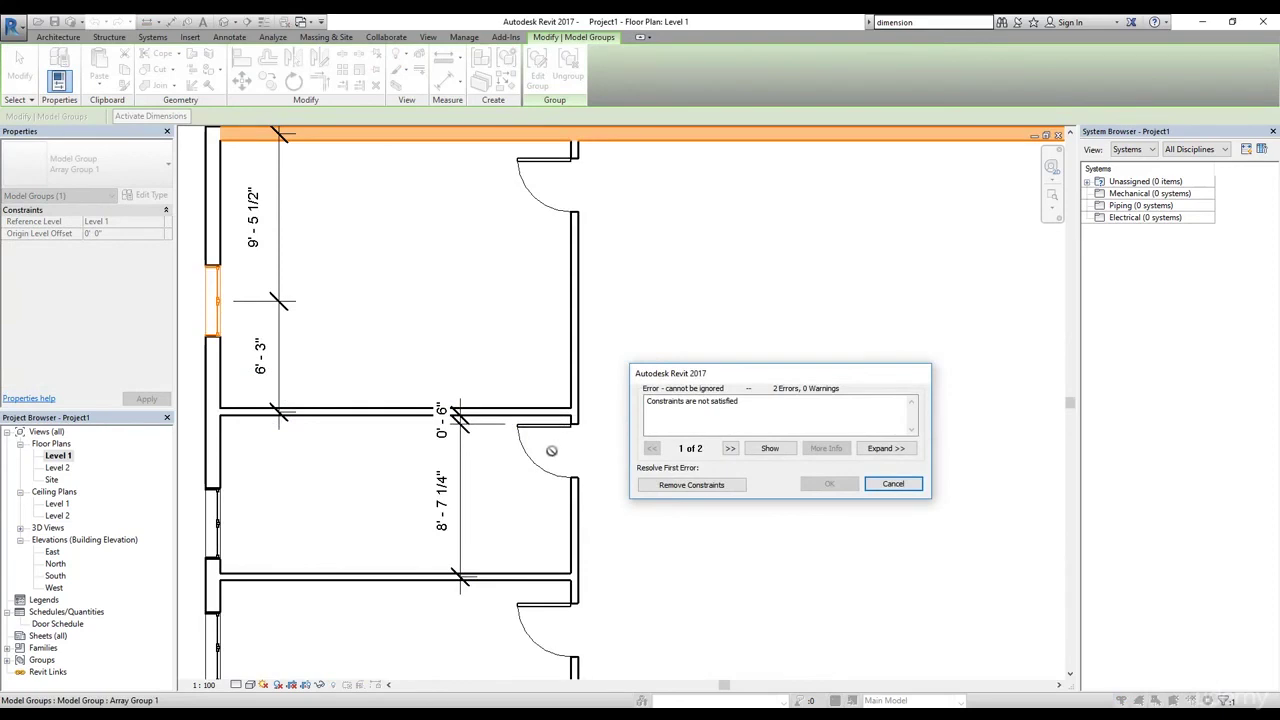
pyautogui.click(894, 485)
pyautogui.click(714, 443)
pyautogui.scroll(-5, 714, 443)
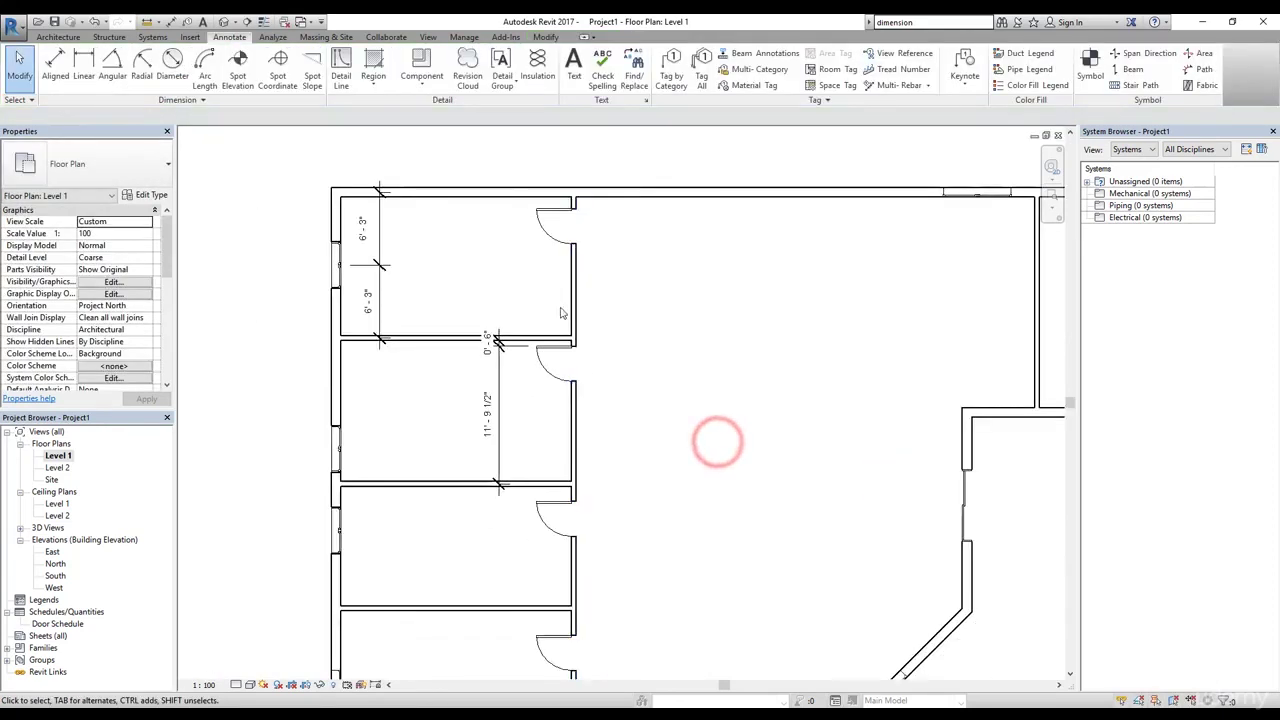
pyautogui.moveTo(853, 410); pyautogui.dragTo(785, 400, button='middle')
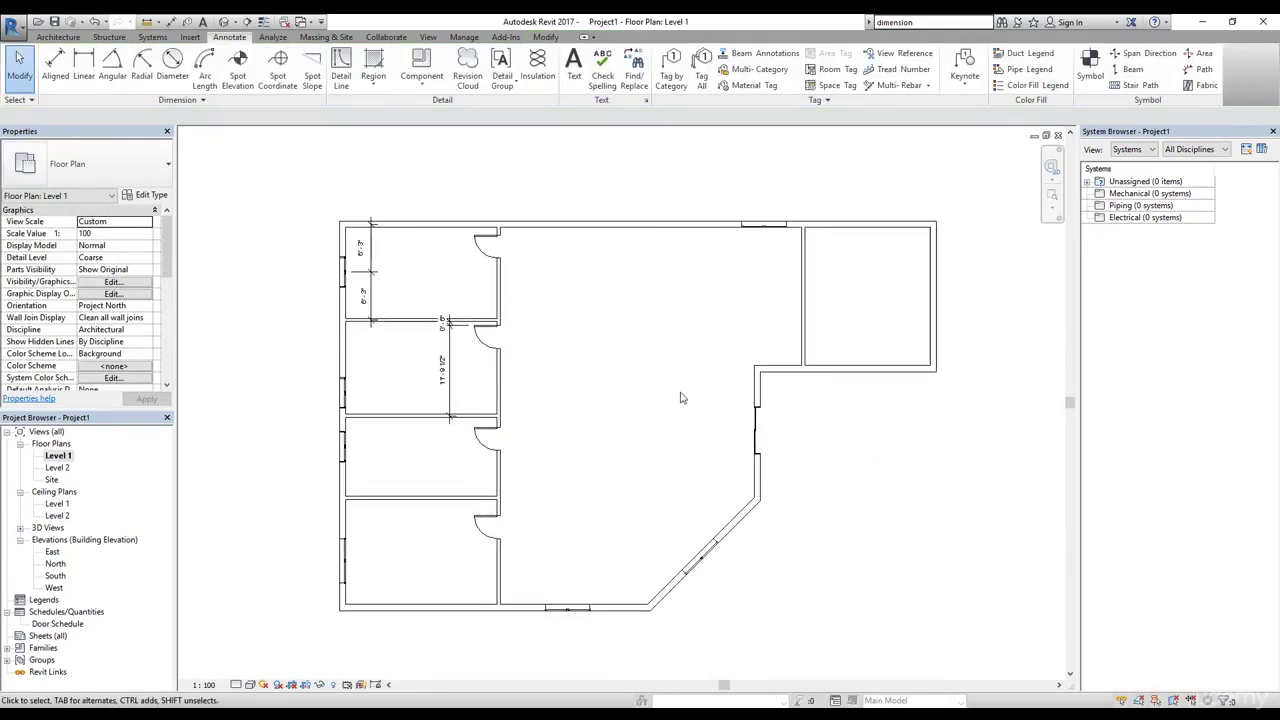